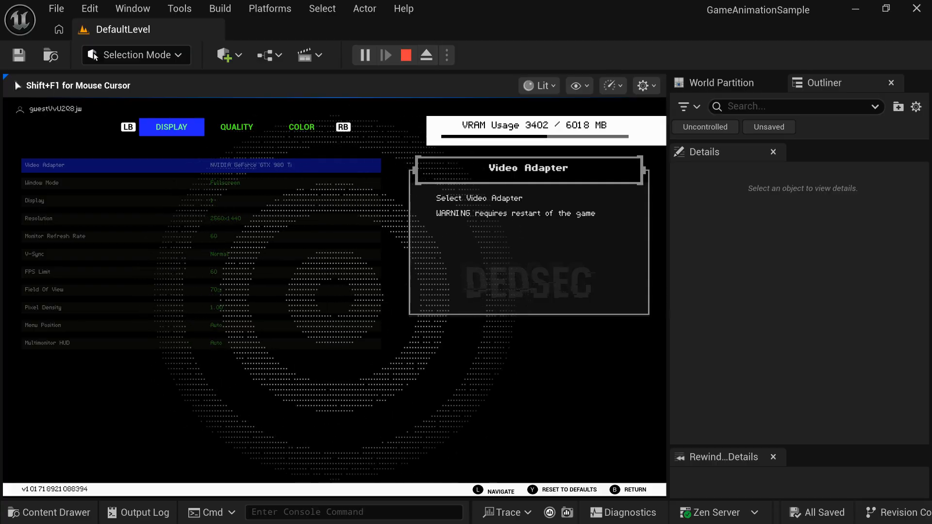
- Compare the Watch Dogs 2 display settings reference image in the browser with the recreated menu running in Unreal Editor
drag(931, 145, 584, 42)
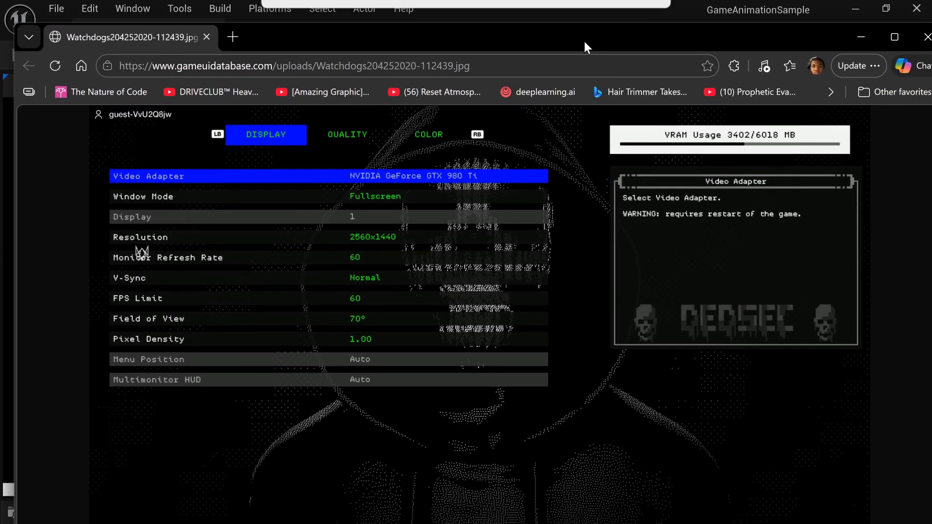
drag(583, 39, 876, 45)
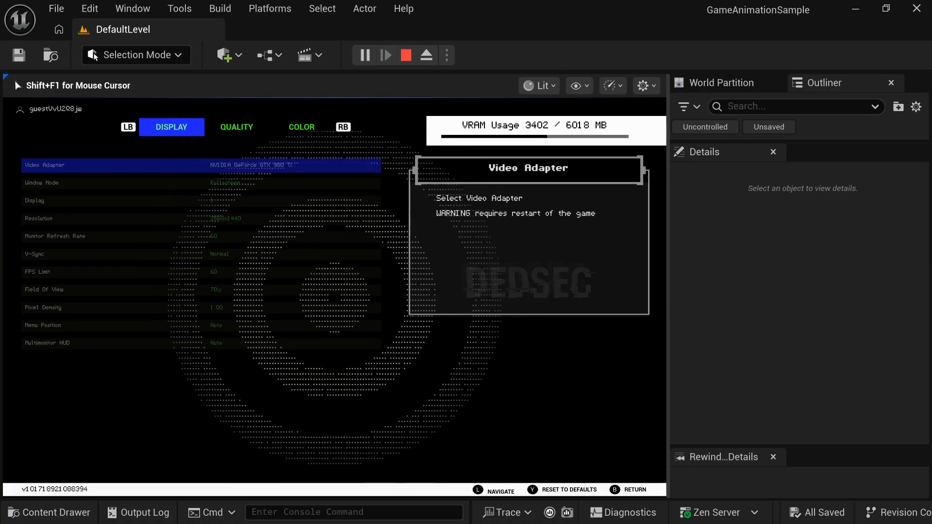
key(alt+Tab)
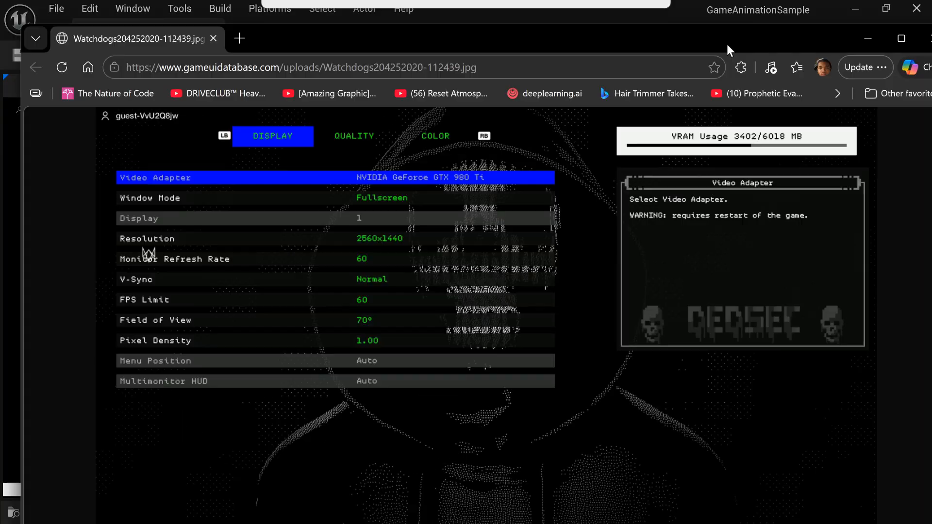
drag(726, 42, 646, 174)
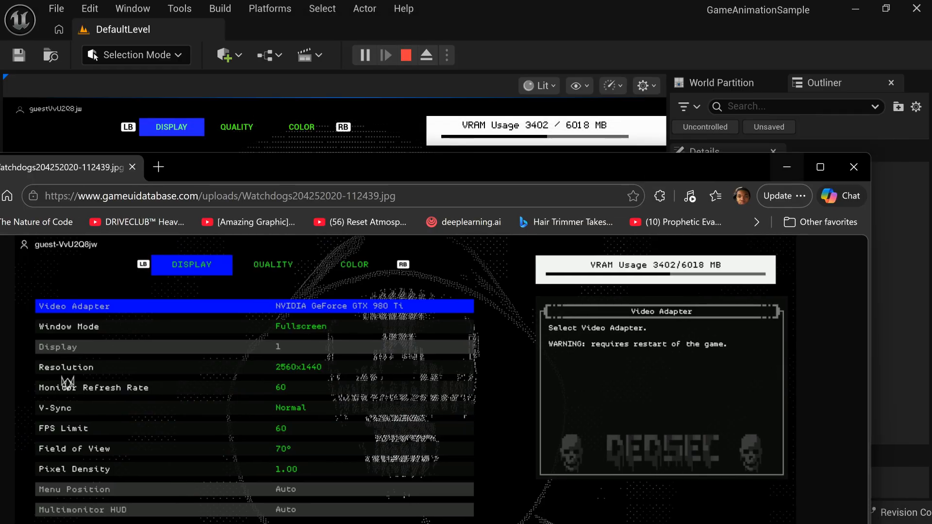
click(787, 167)
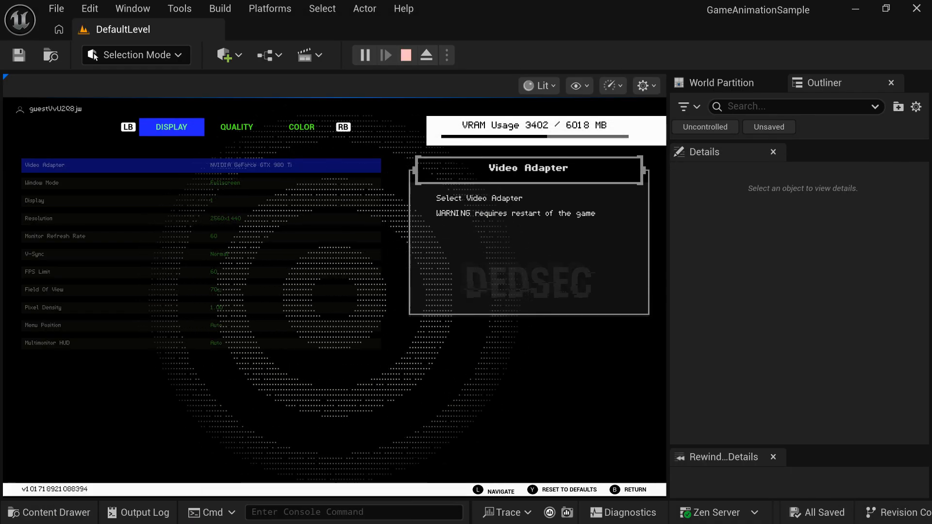
- Stop the play session and open the WBP_WD2_SettingsScreen widget blueprint
click(406, 55)
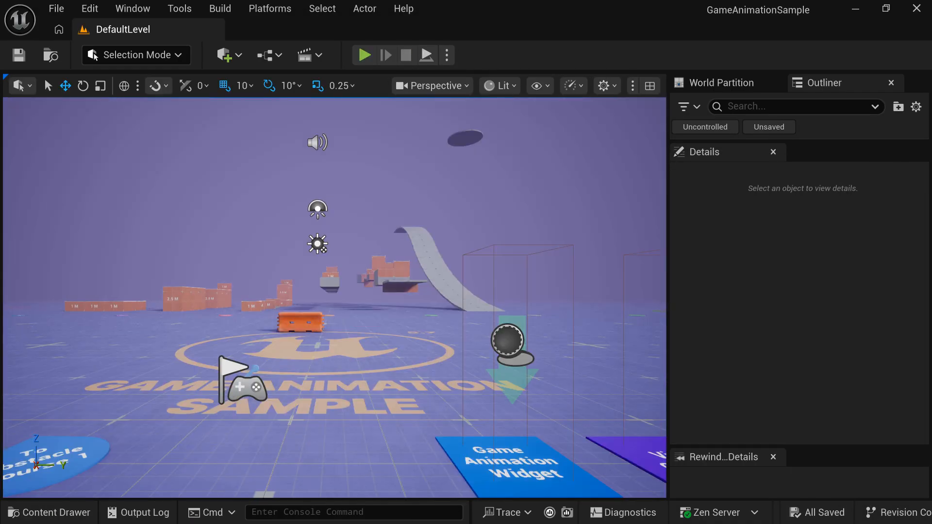
key(ctrl+space)
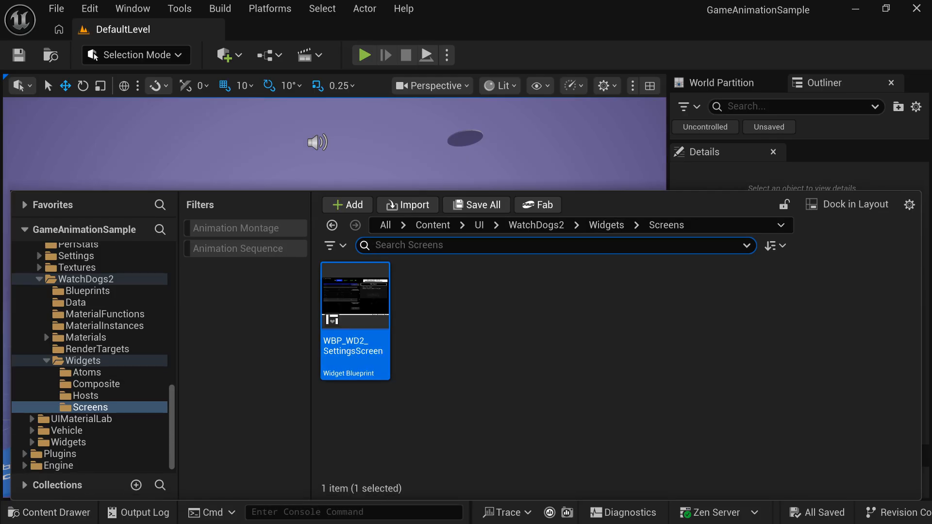
key(Return)
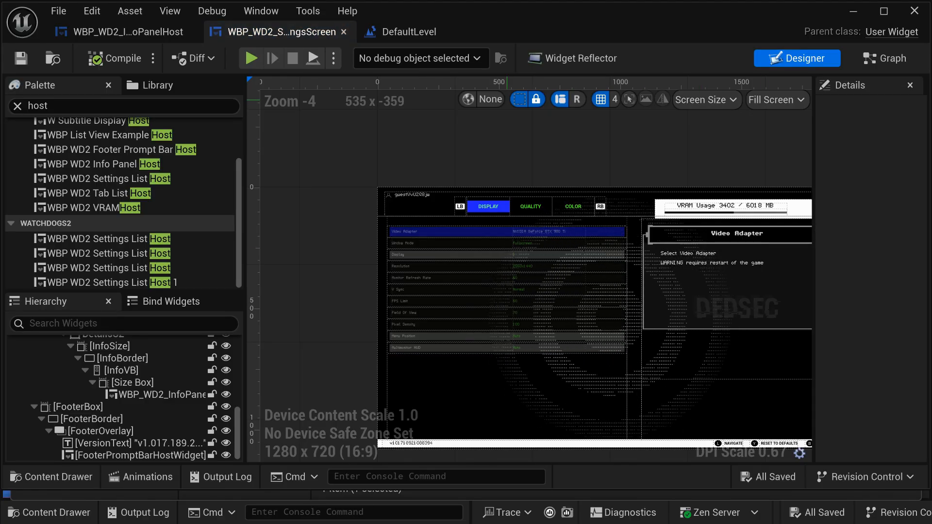
- Examine the settings screen layout and show the full details of the settings list host widget
scroll(507, 100, down, 1)
scroll(494, 200, up, 3)
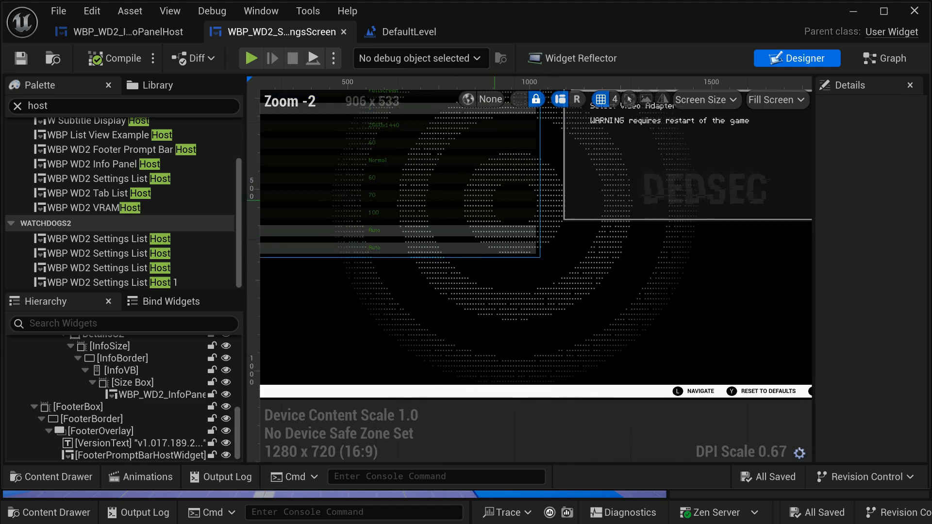
scroll(607, 398, down, 4)
scroll(542, 389, up, 3)
scroll(542, 389, down, 1)
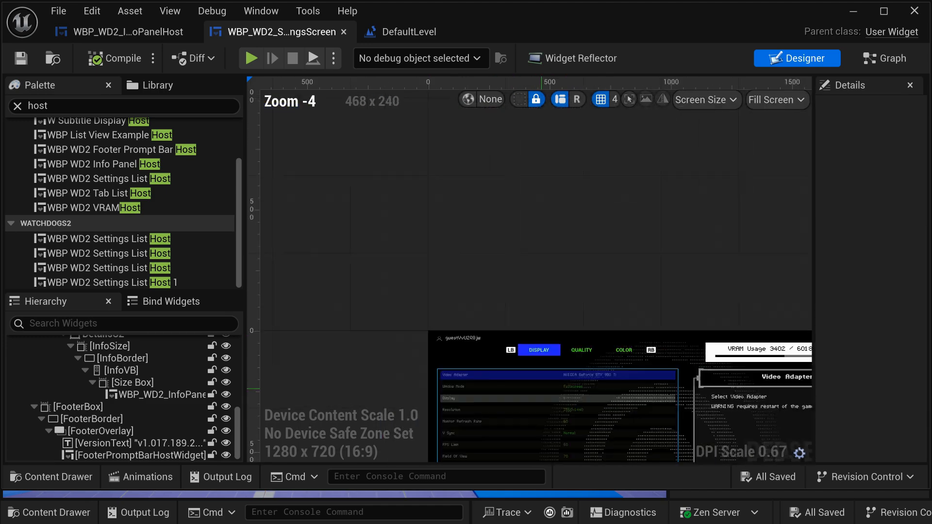
scroll(590, 427, up, 4)
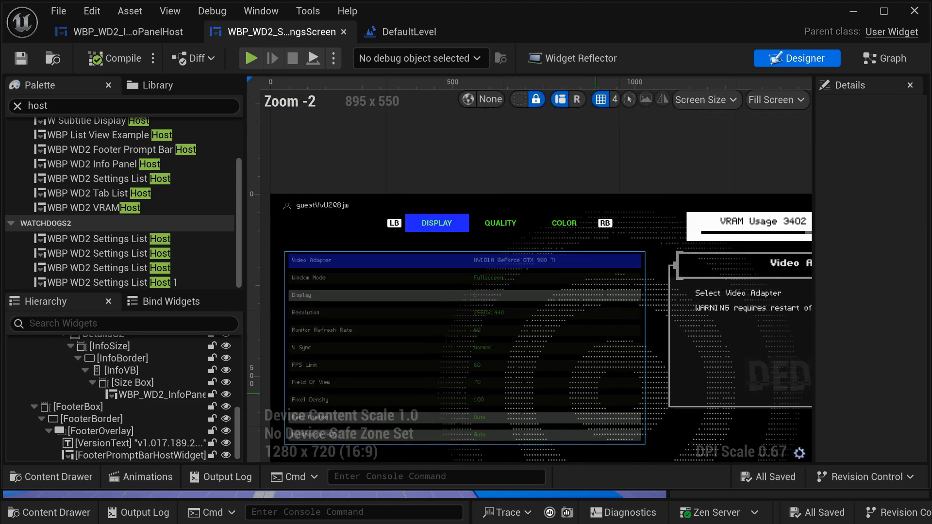
click(358, 278)
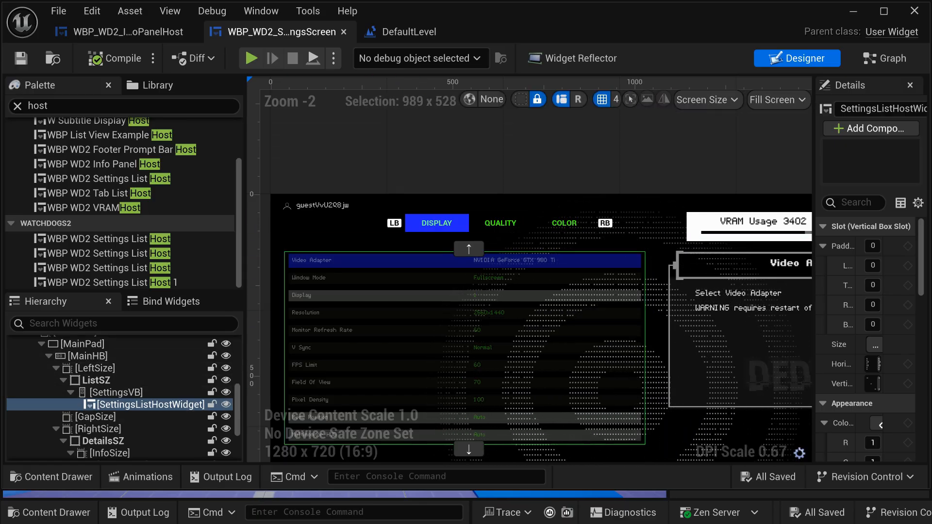
drag(813, 164, 678, 168)
- Open the DT_WD2_DisplaySettings data table from the WatchDogs2 Data folder and review the fields of its Display0 row
click(51, 478)
click(80, 280)
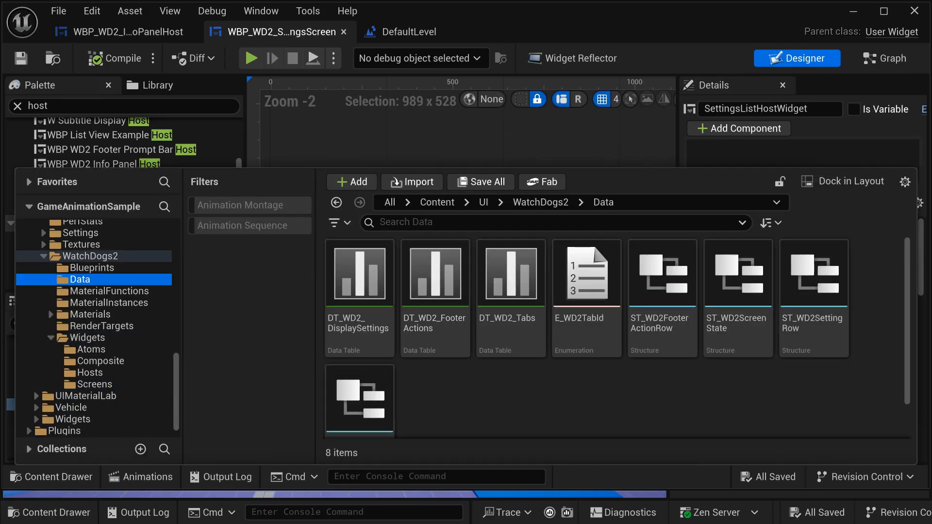
scroll(617, 335, down, 1)
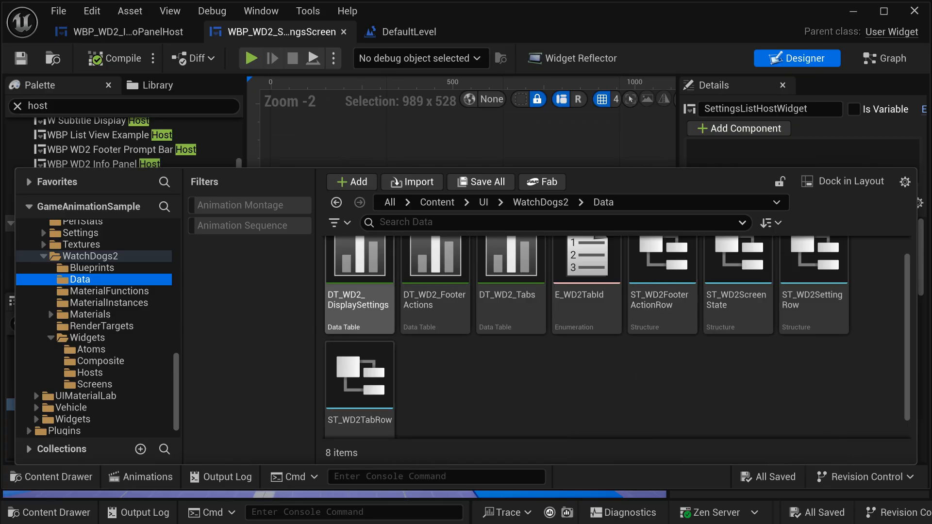
double_click(359, 272)
scroll(461, 349, down, 3)
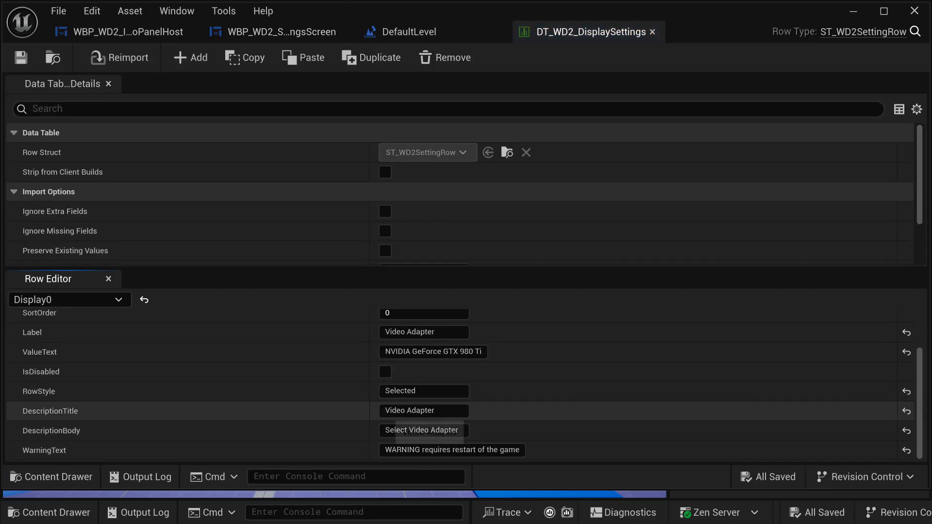
scroll(461, 352, up, 3)
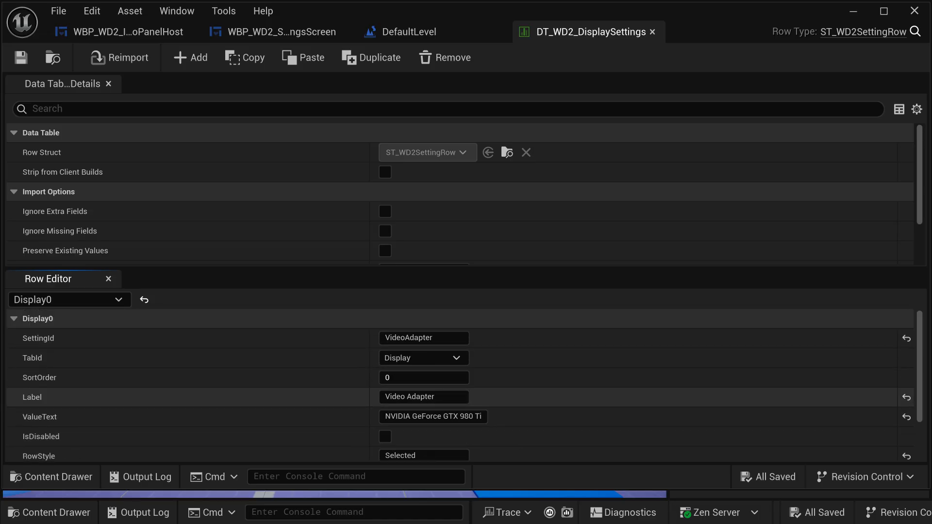
- Open the DT_WD2_FooterActions and DT_WD2_Tabs data tables and review their row fields and the remaining data assets
key(ctrl+space)
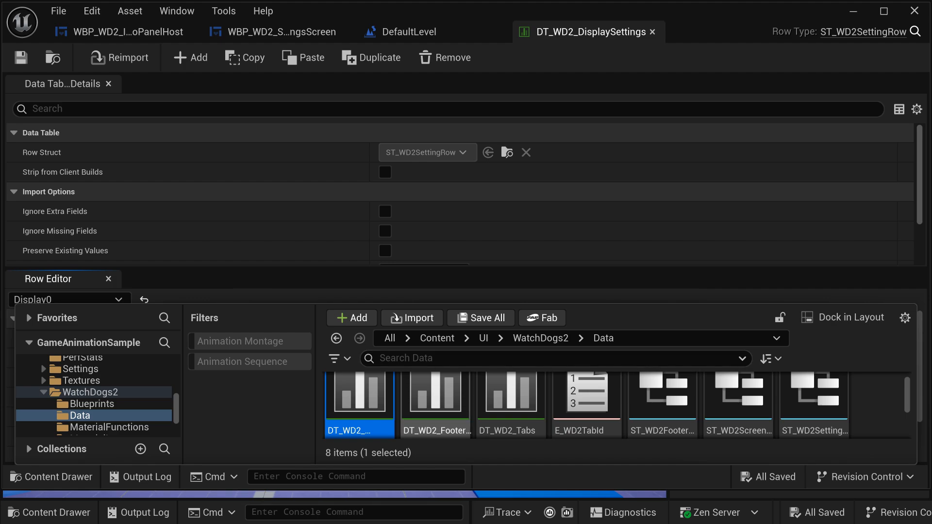
double_click(436, 404)
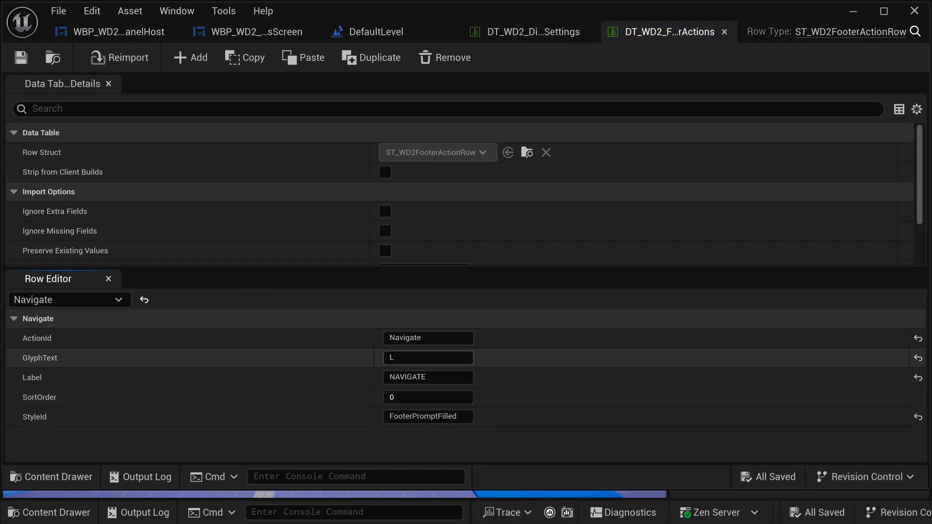
key(ctrl+space)
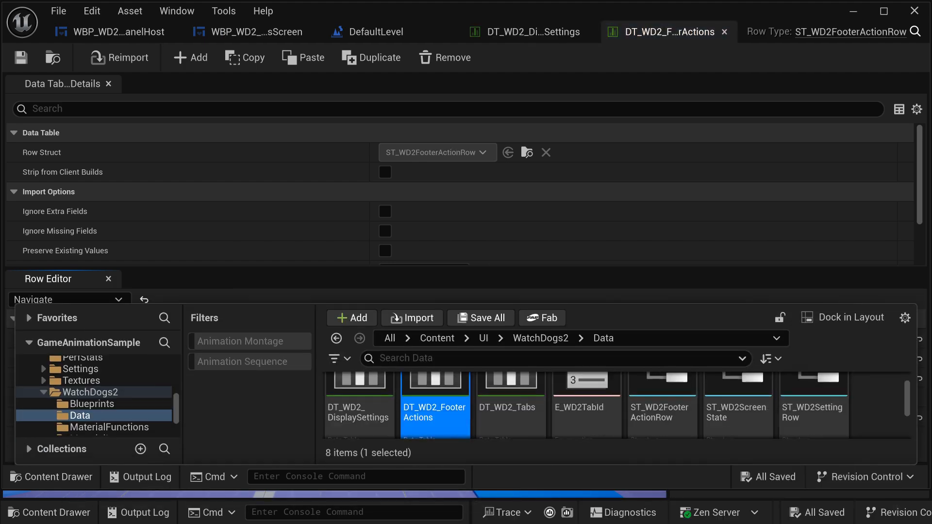
double_click(508, 391)
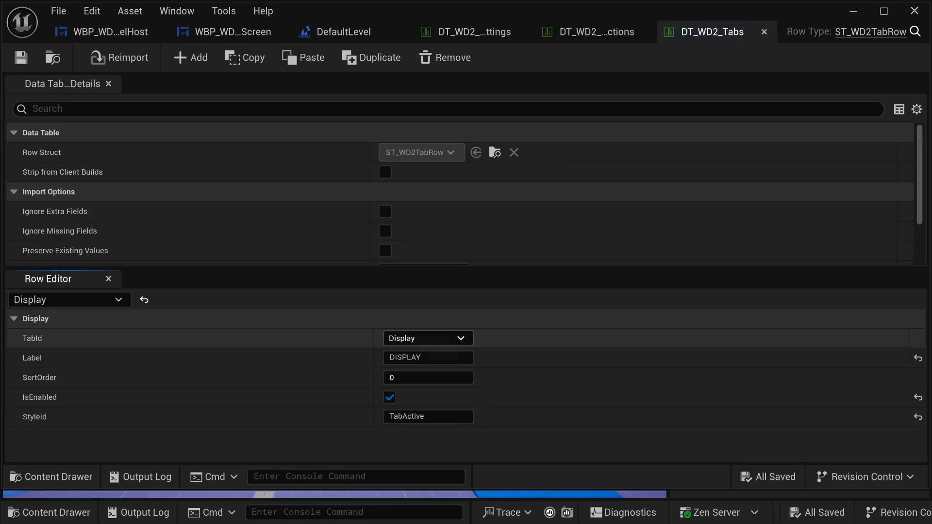
click(427, 339)
key(ctrl+space)
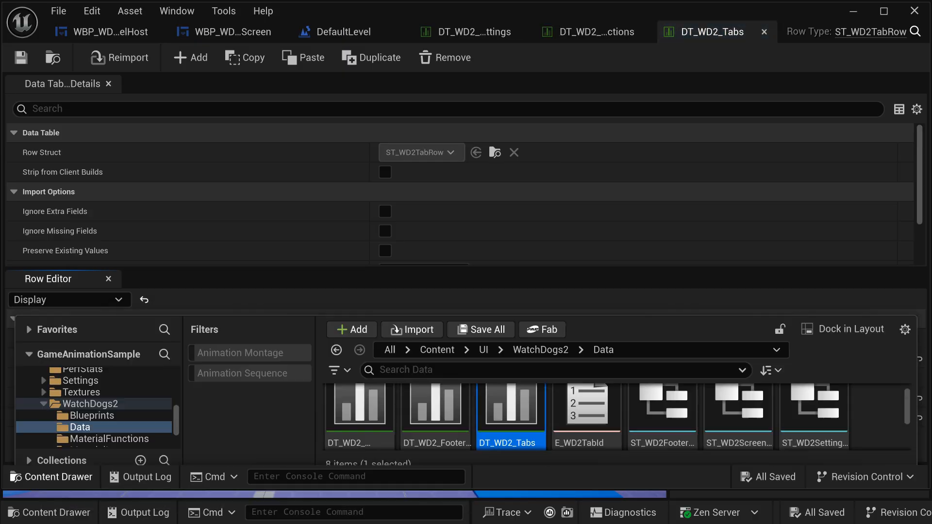
scroll(616, 405, down, 1)
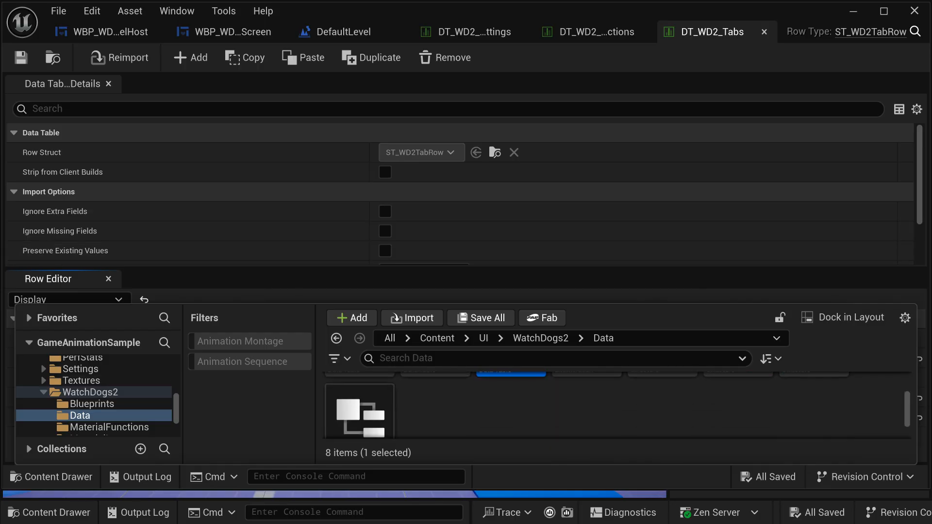
- Return to the settings screen widget and open the blueprint behind its TabListHostWidget for editing
click(233, 31)
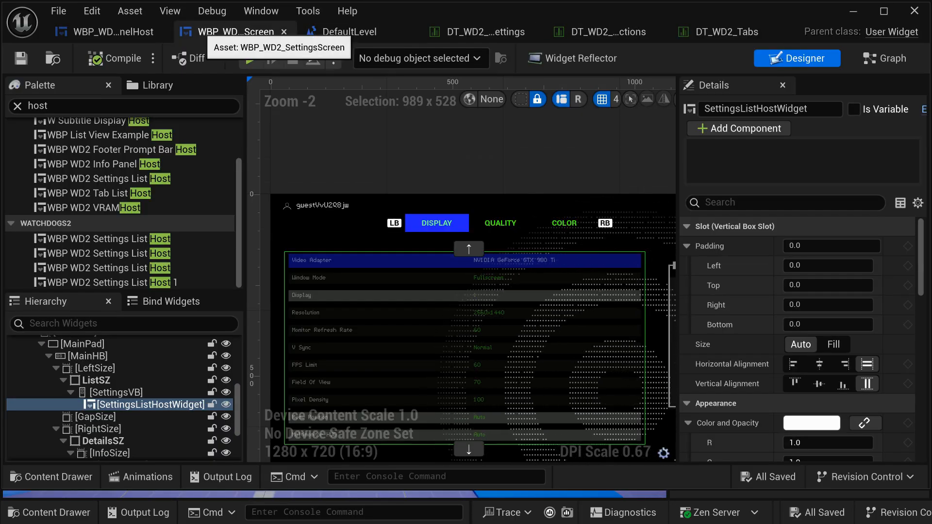
scroll(277, 284, down, 2)
click(438, 238)
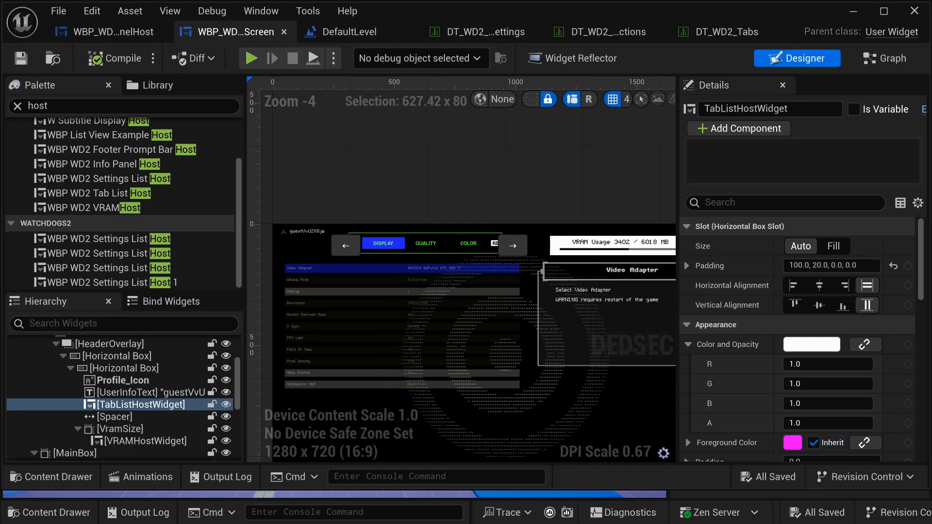
drag(678, 246, 483, 246)
click(785, 109)
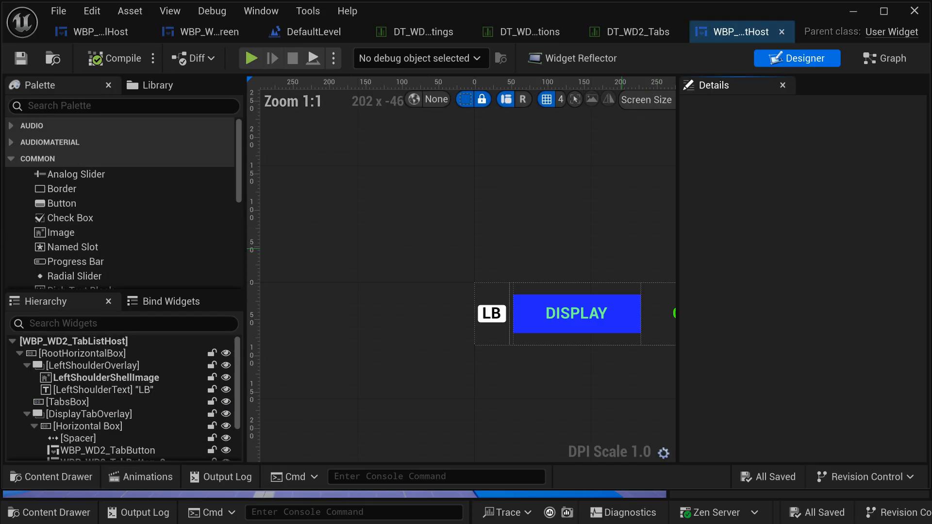
- Examine the tab list host's layout and its hierarchy of tab buttons and shoulder prompts
scroll(480, 331, down, 5)
scroll(444, 284, up, 1)
scroll(536, 379, down, 4)
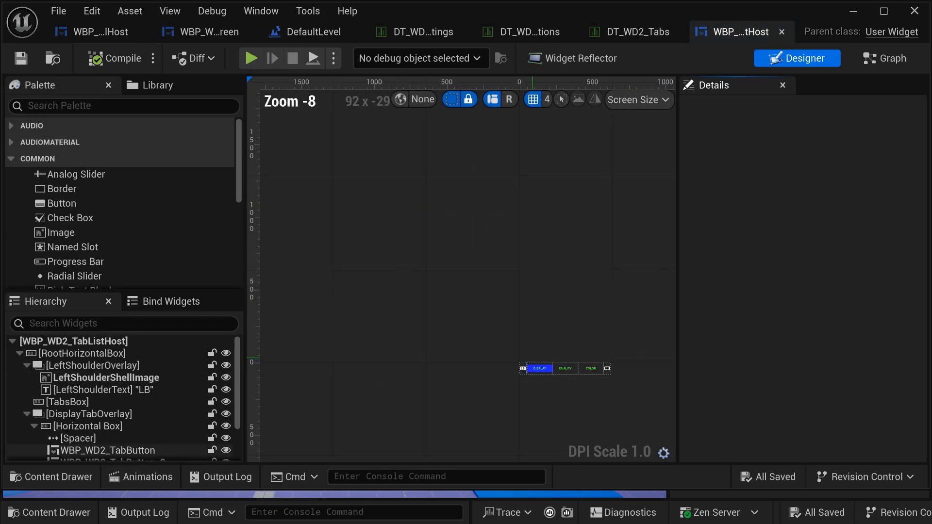
scroll(604, 385, up, 4)
scroll(612, 398, up, 2)
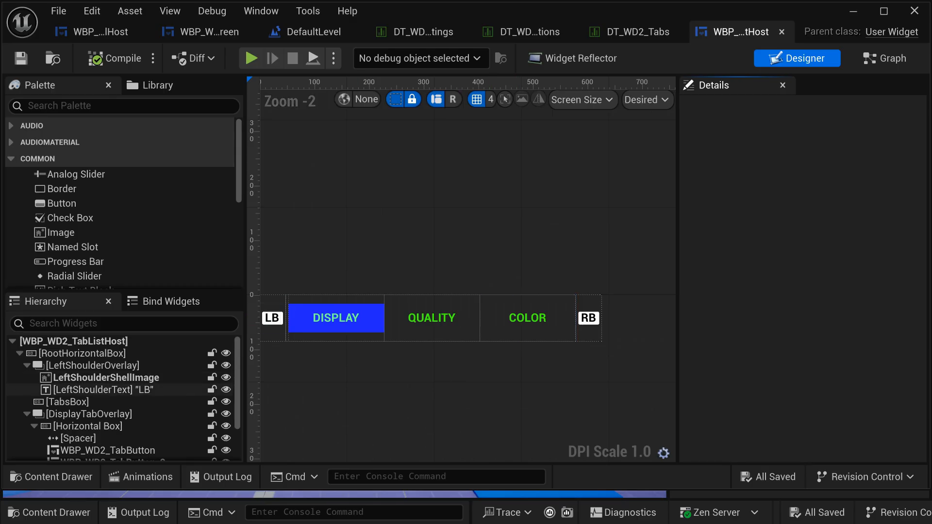
scroll(121, 394, down, 3)
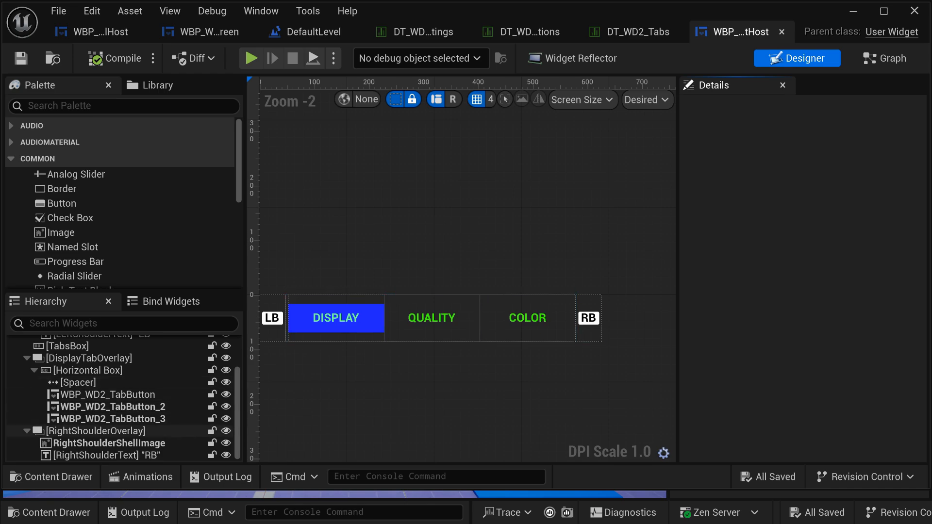
- Set the label of the Display row in the DT_WD2_Tabs data table to HELLO
click(51, 477)
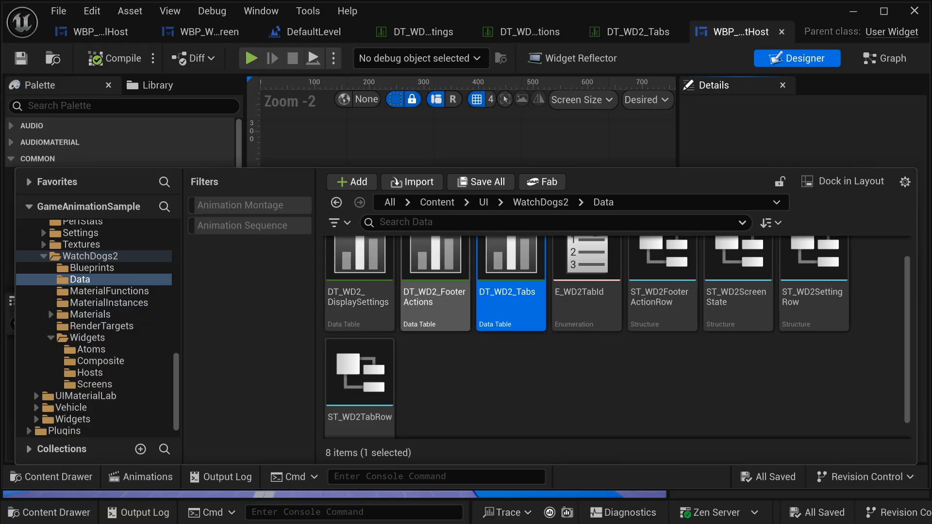
double_click(507, 284)
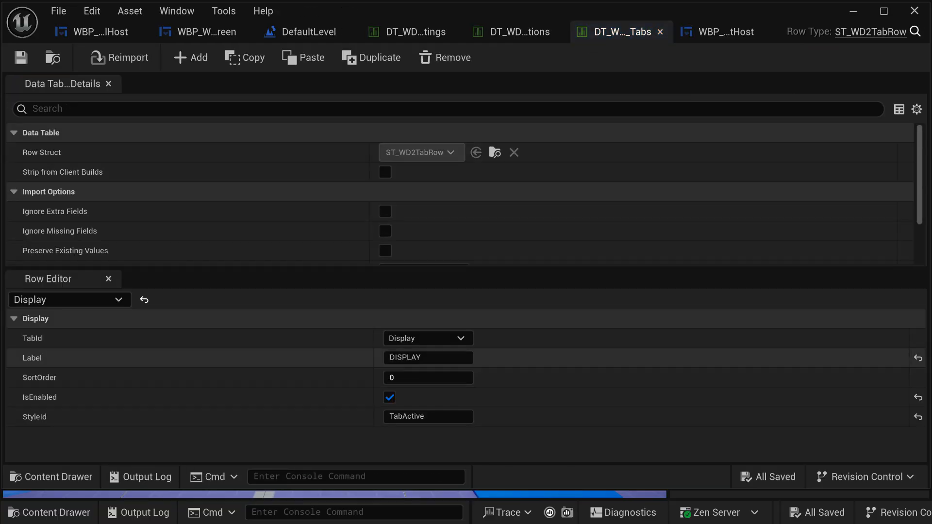
click(425, 358)
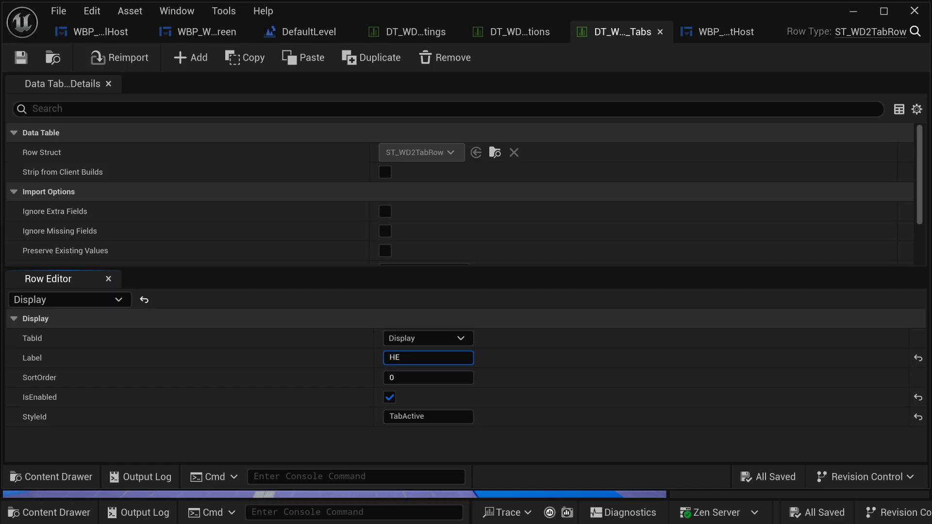
text(HELLO)
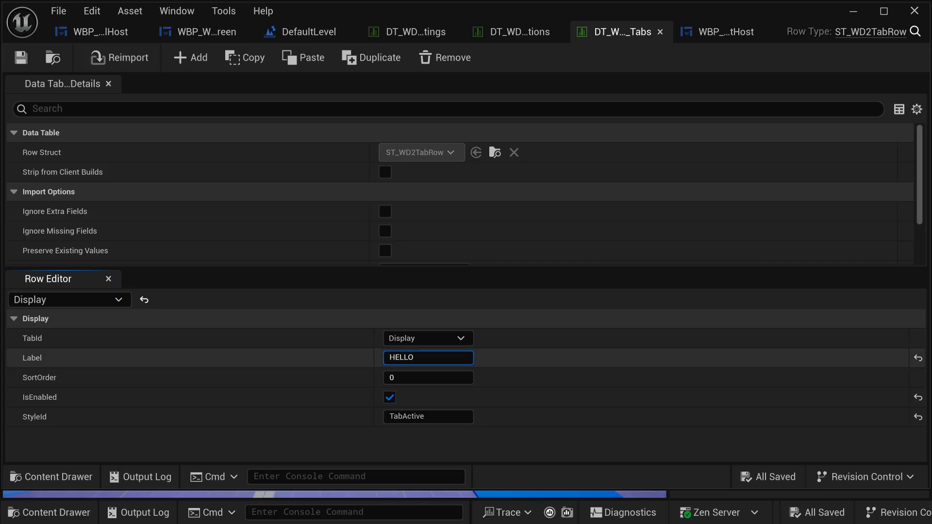
key(Return)
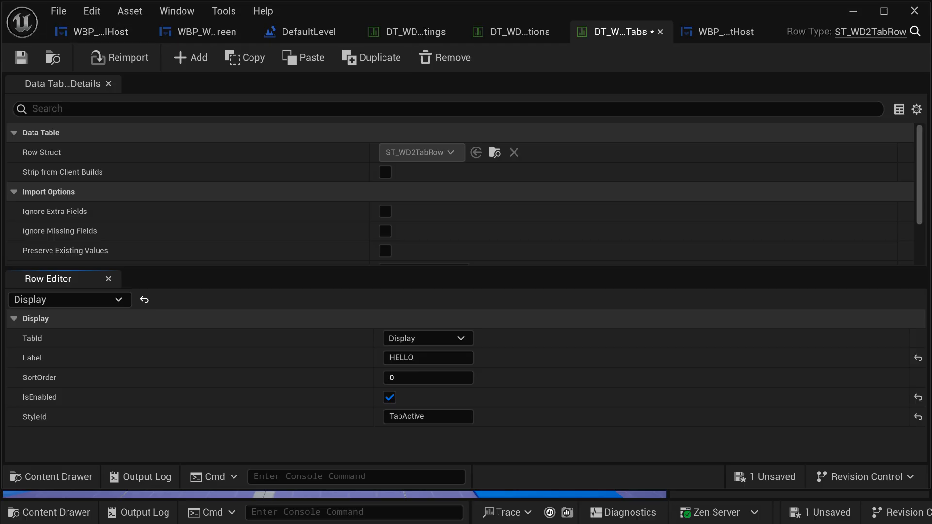
- Save the tabs data table and play the level to check the changed tab label in the settings menu
click(21, 57)
click(853, 11)
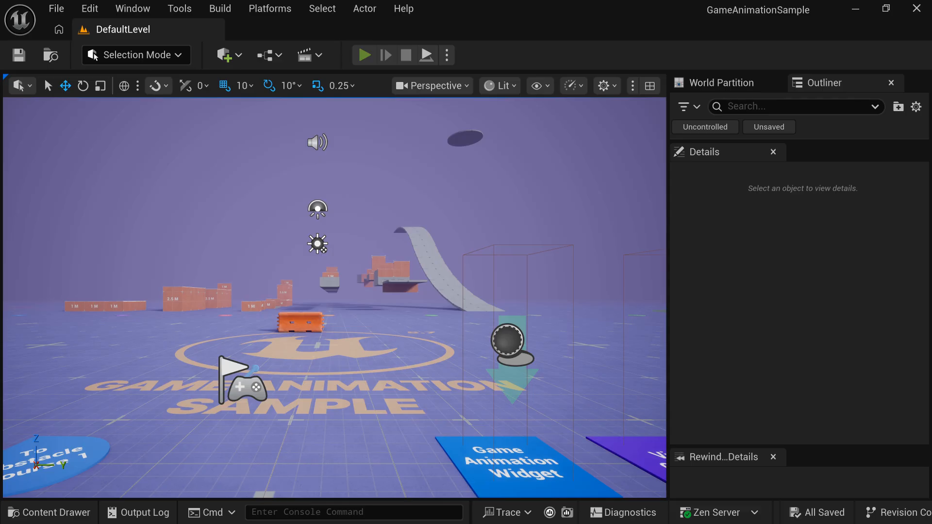
key(alt+p)
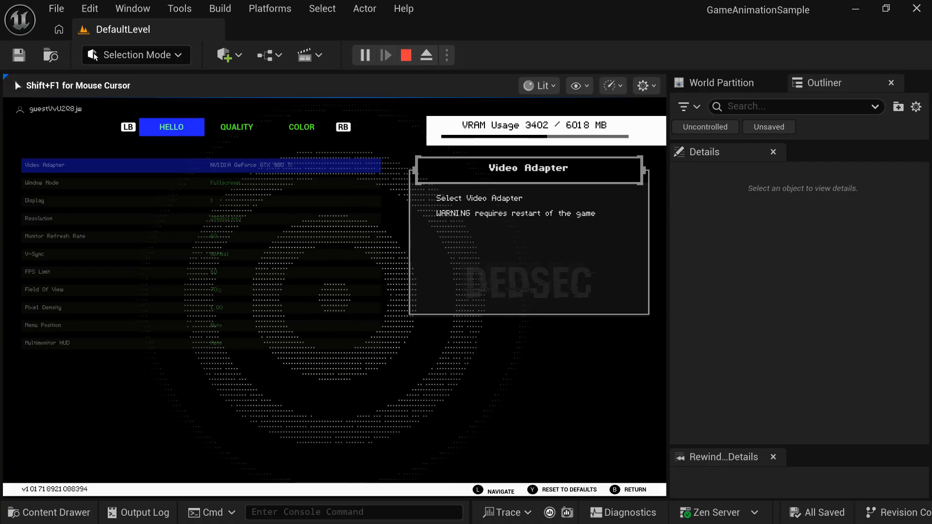
- Stop the play session and examine the ApplyTabSelection function graph of the WBP_WD2_TabListHost widget
key(Escape)
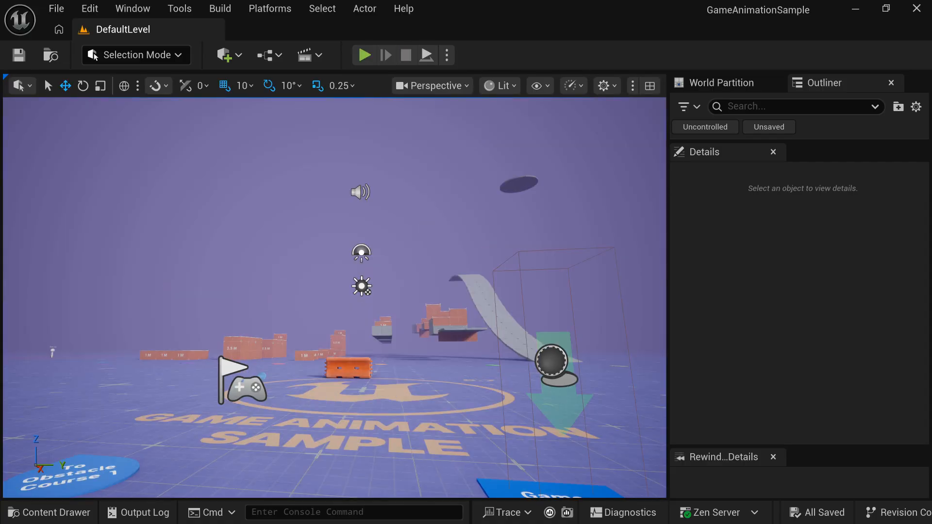
click(49, 513)
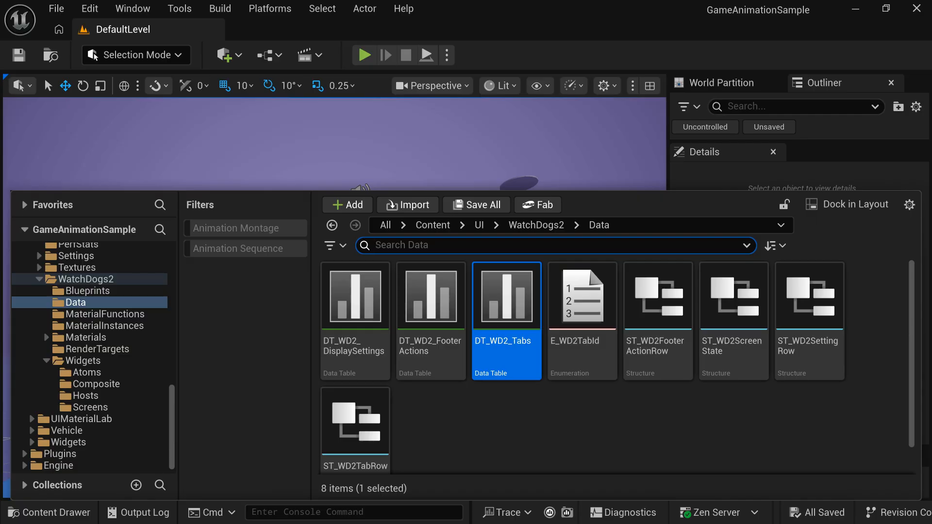
key(alt+Tab)
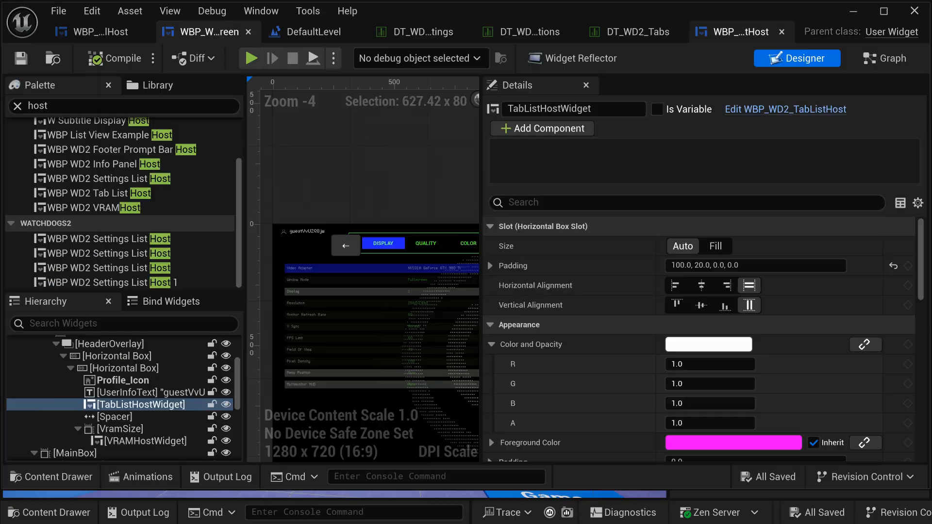
click(718, 33)
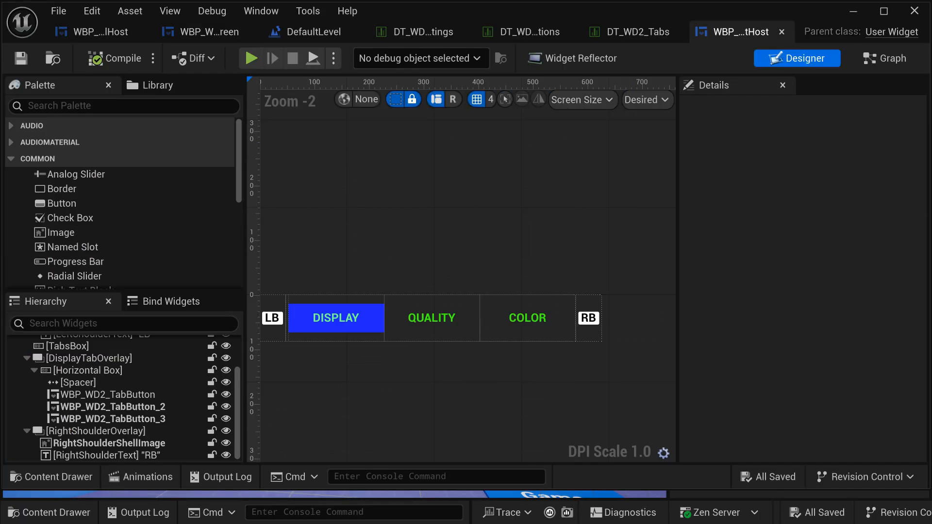
click(884, 58)
scroll(648, 243, down, 10)
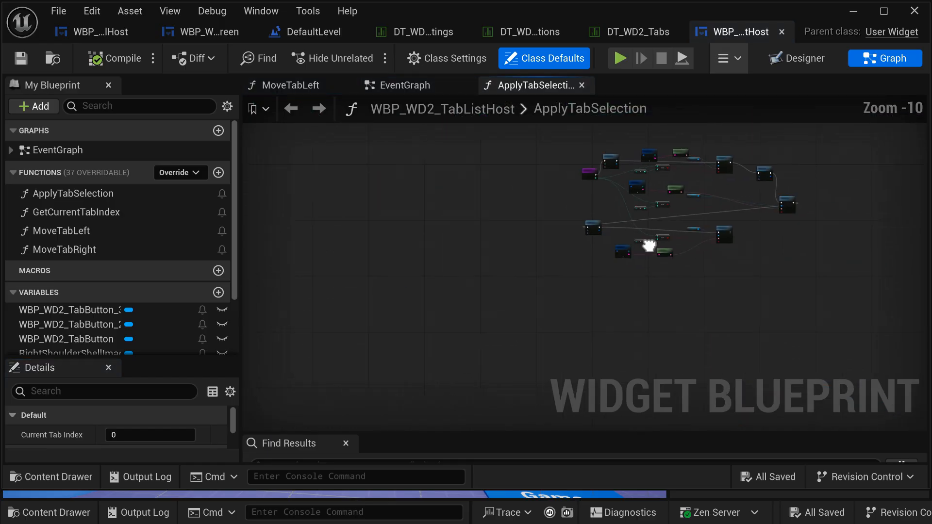
scroll(488, 298, up, 5)
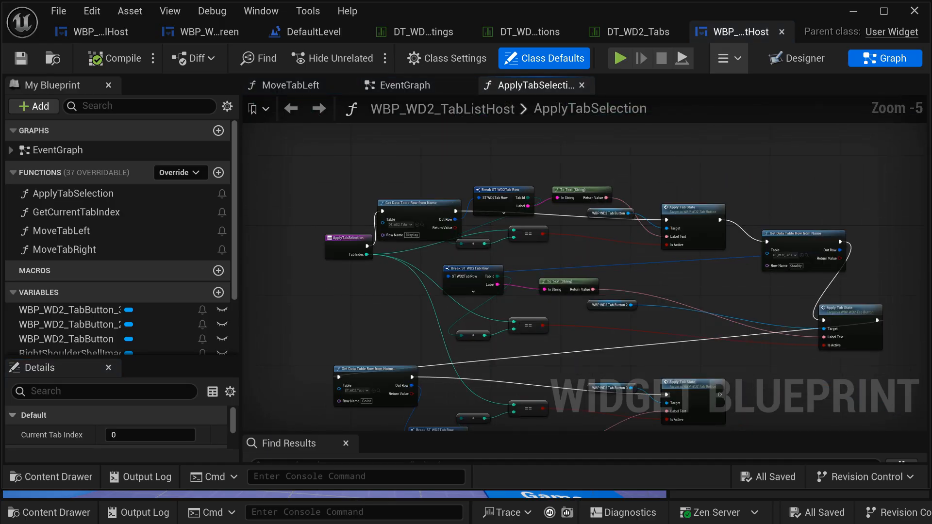
right_drag(628, 260, 583, 203)
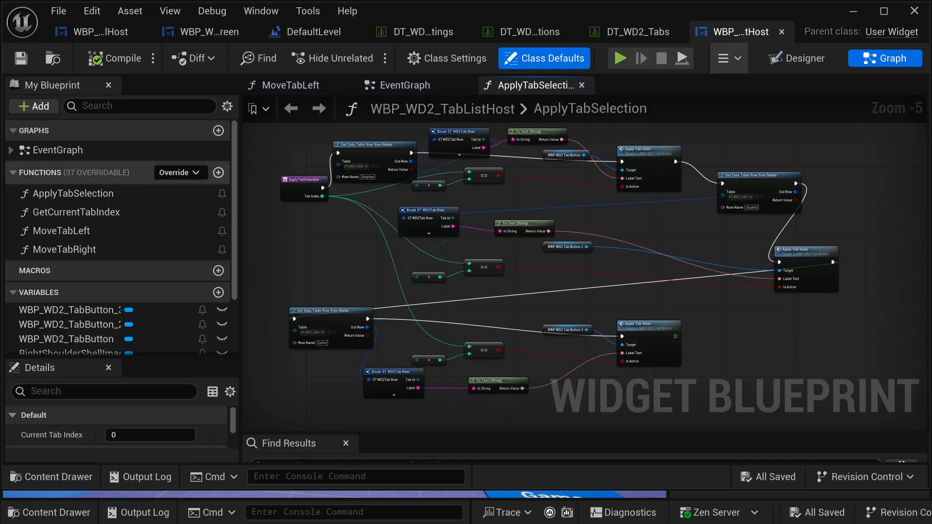
- Examine the GetCurrentTabIndex and MoveTabLeft function graphs and the variables of the tab list host
double_click(82, 193)
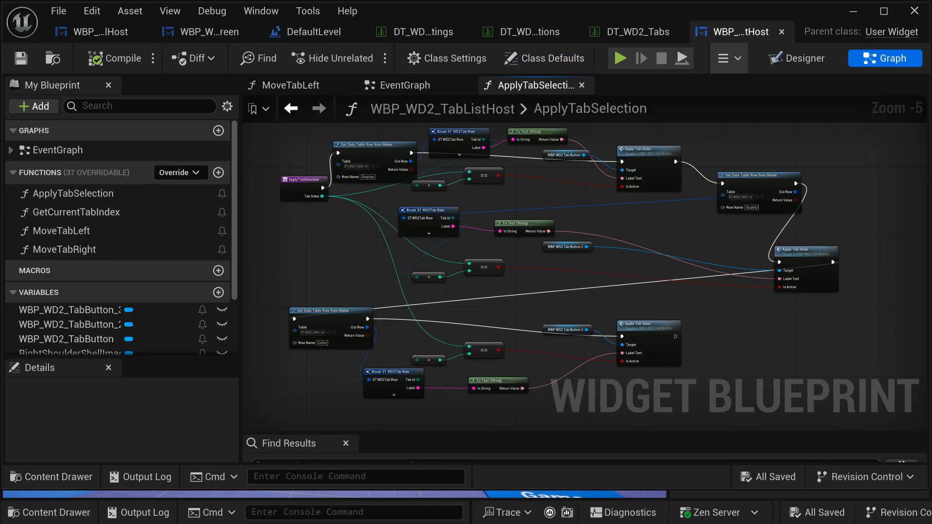
double_click(77, 212)
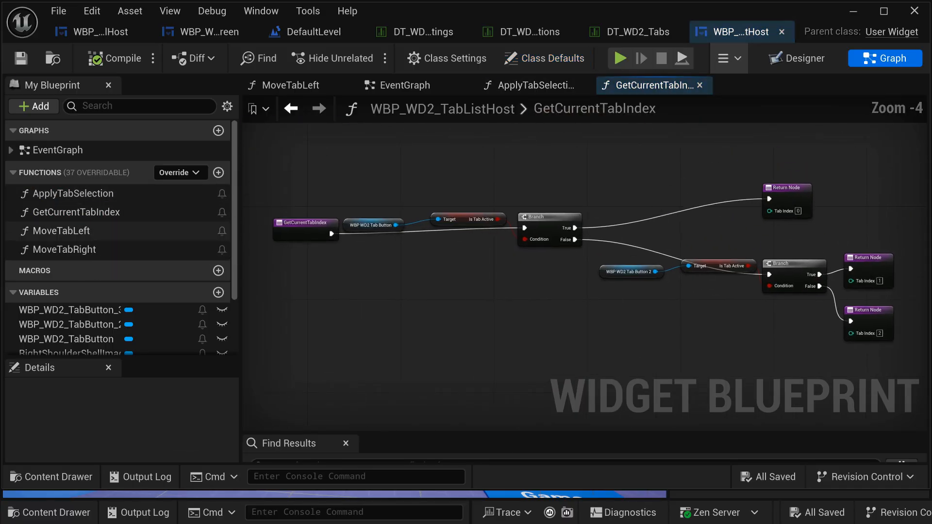
double_click(62, 230)
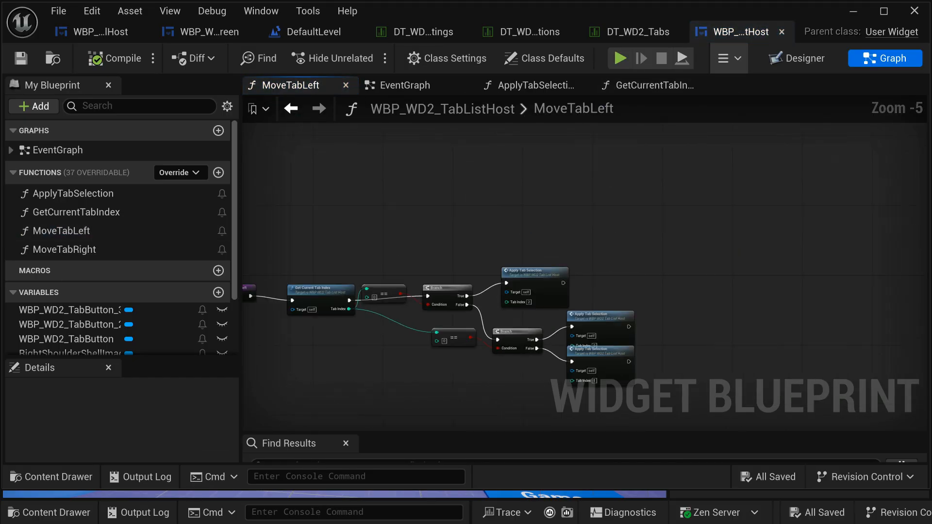
right_drag(382, 354, 446, 329)
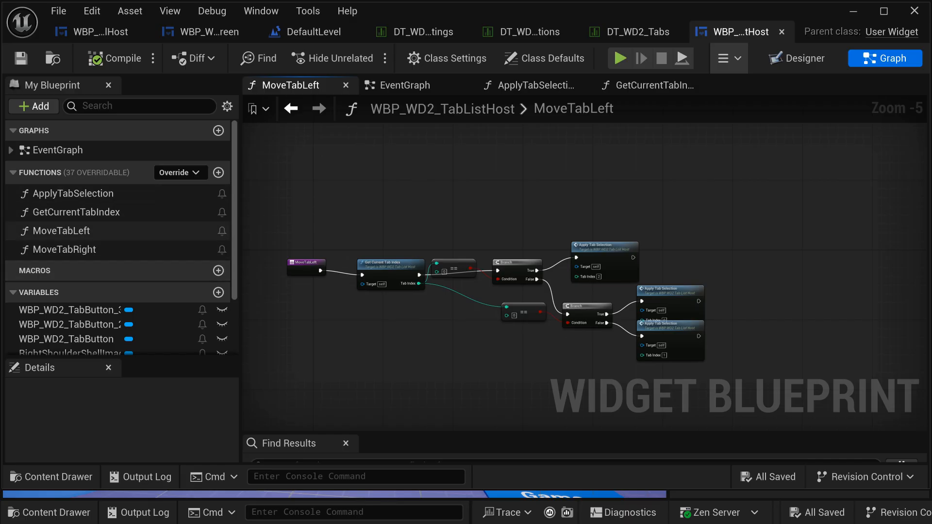
scroll(97, 272, down, 3)
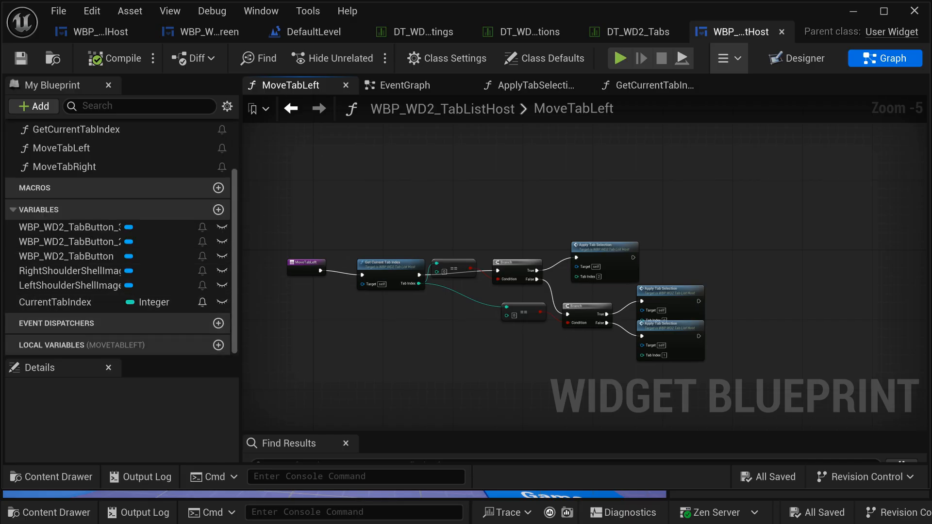
- Return to the level editor and open the WatchDogs2 Materials folder in the project content
click(853, 11)
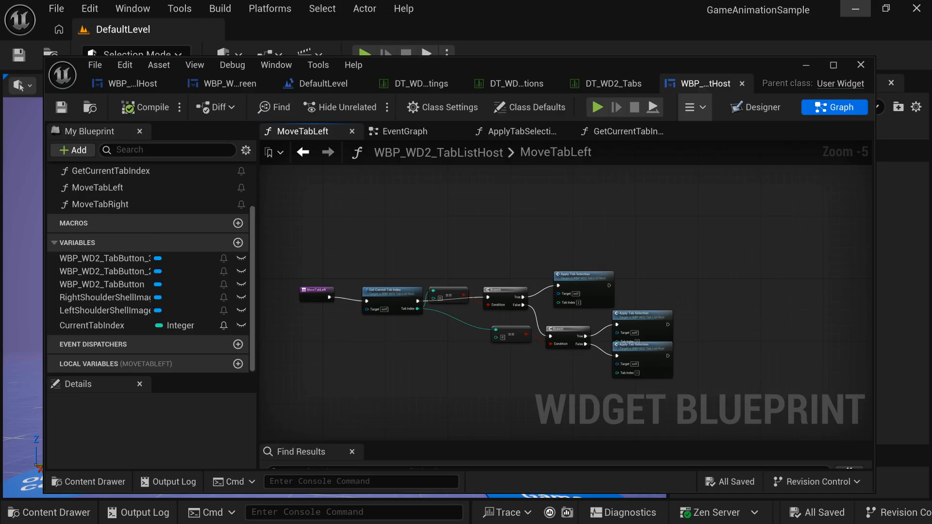
click(55, 513)
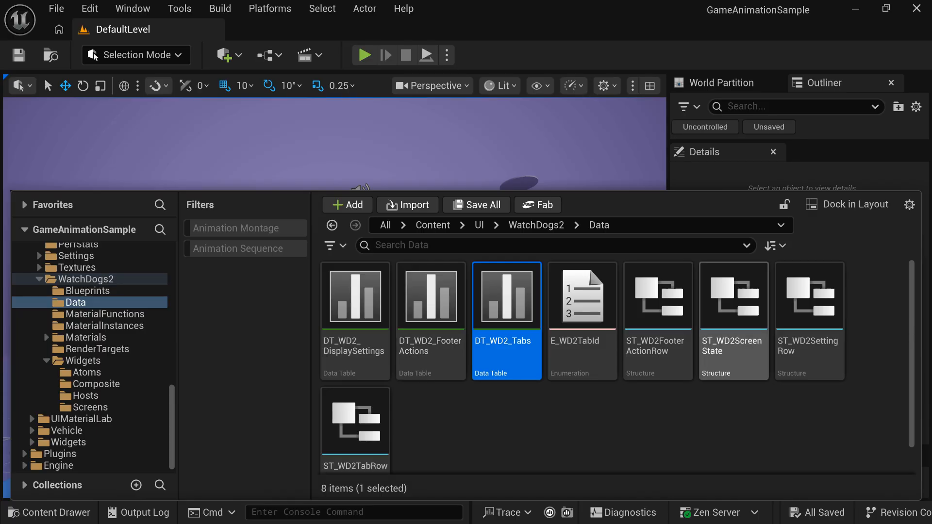
scroll(733, 340, down, 2)
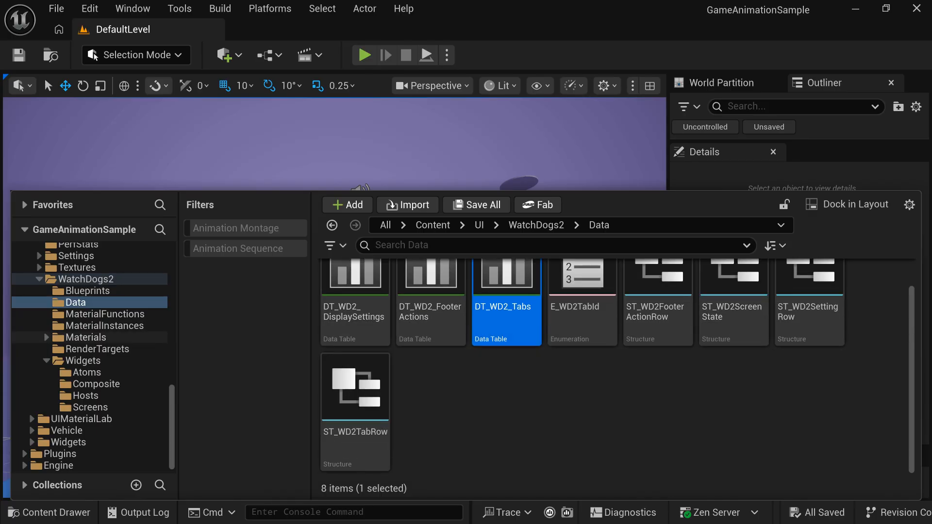
click(85, 279)
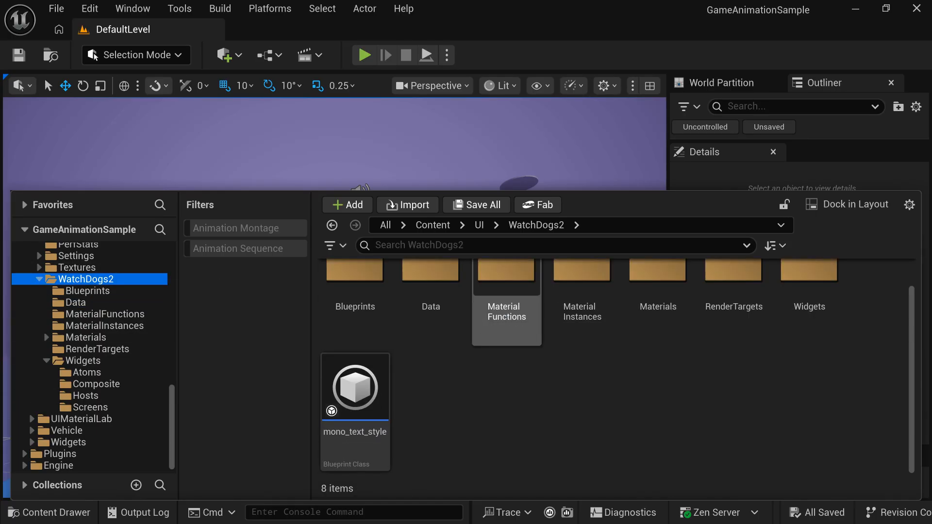
scroll(431, 311, up, 2)
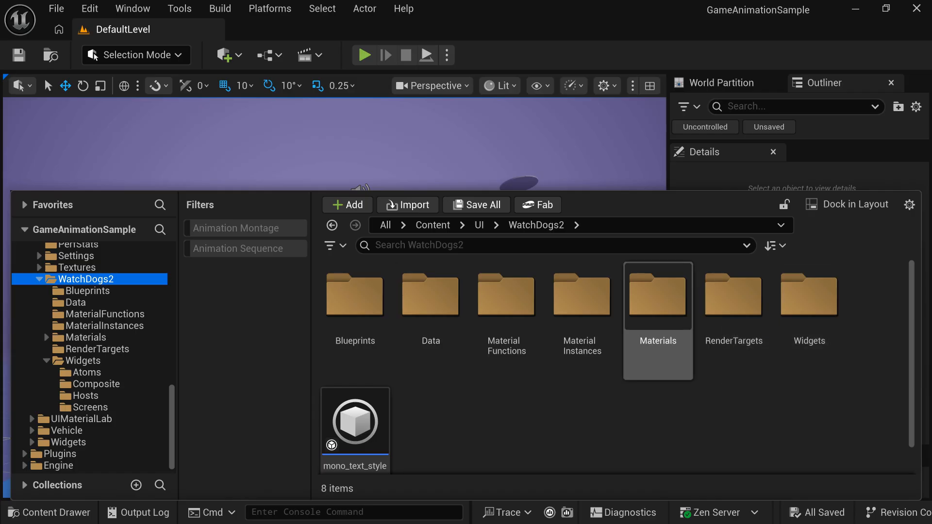
double_click(658, 296)
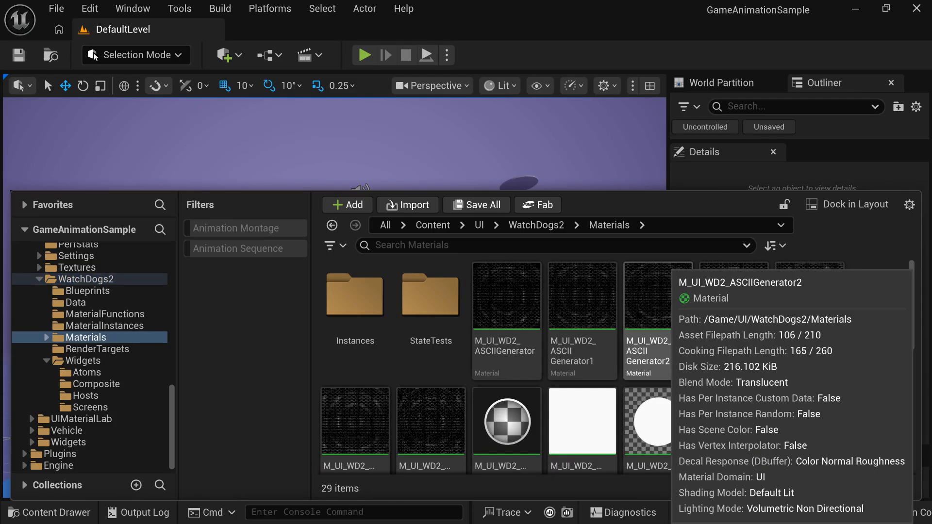
- Browse the Watch Dogs 2 materials, open the MI_UI_WD2_ASCIIGenerator_Carbon instance and review its parameter groups
scroll(658, 310, down, 3)
scroll(658, 418, down, 6)
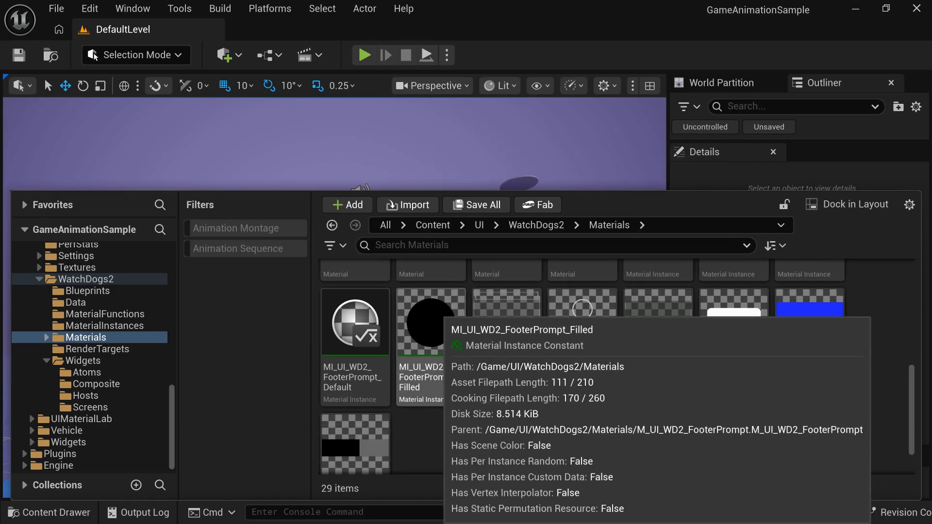
scroll(583, 369, up, 1)
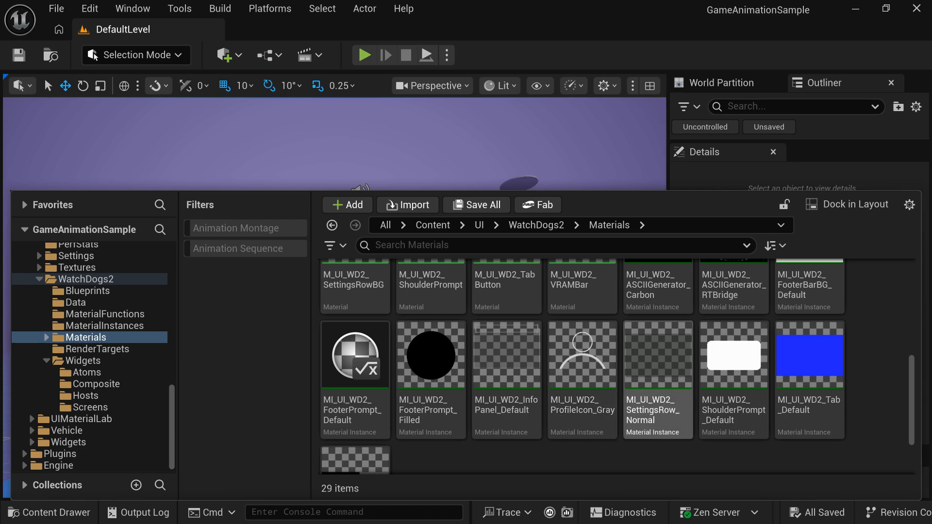
scroll(658, 379, up, 4)
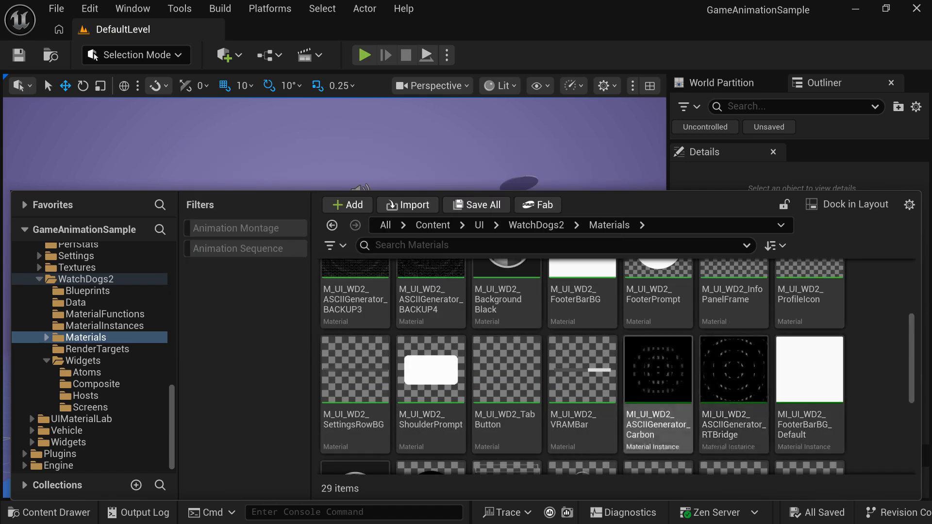
double_click(658, 379)
scroll(224, 280, up, 3)
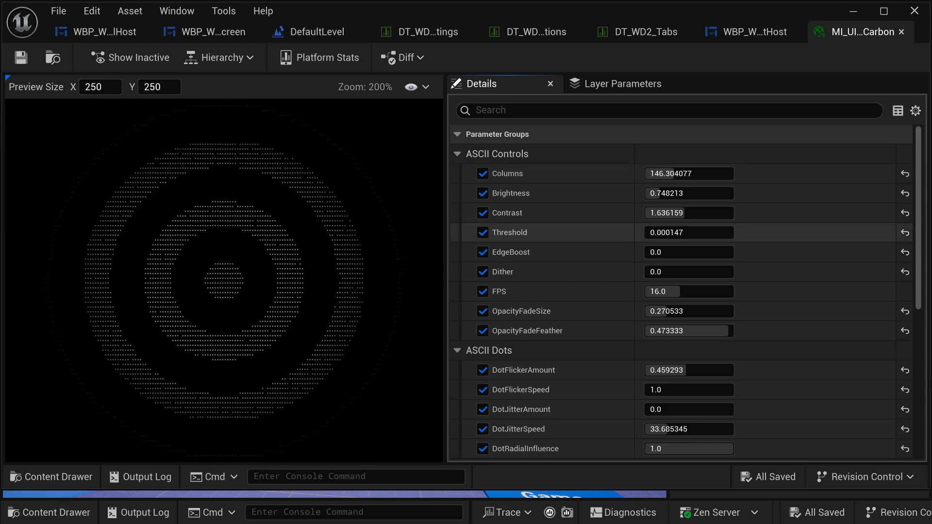
scroll(680, 243, down, 3)
scroll(680, 243, up, 3)
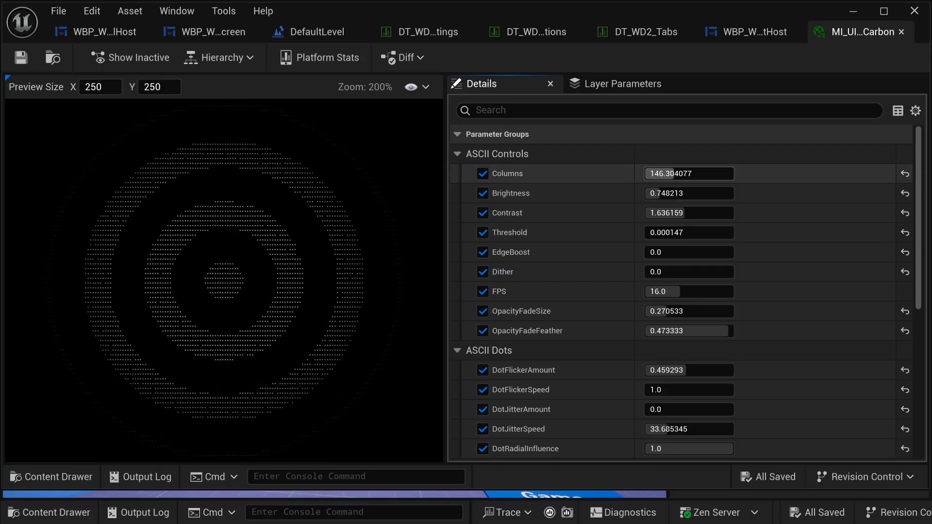
- Set the ASCII material instance's Columns to about 180, DotRadialInfluence to 0.3624, DotJitterAmount to 0.035373, DotFlickerAmount to 0.440293 and RingSpeed to 2.086317
mouse_move(692, 173)
mouse_down()
mouse_move(653, 174)
mouse_move(707, 174)
mouse_move(646, 174)
mouse_move(697, 173)
mouse_up()
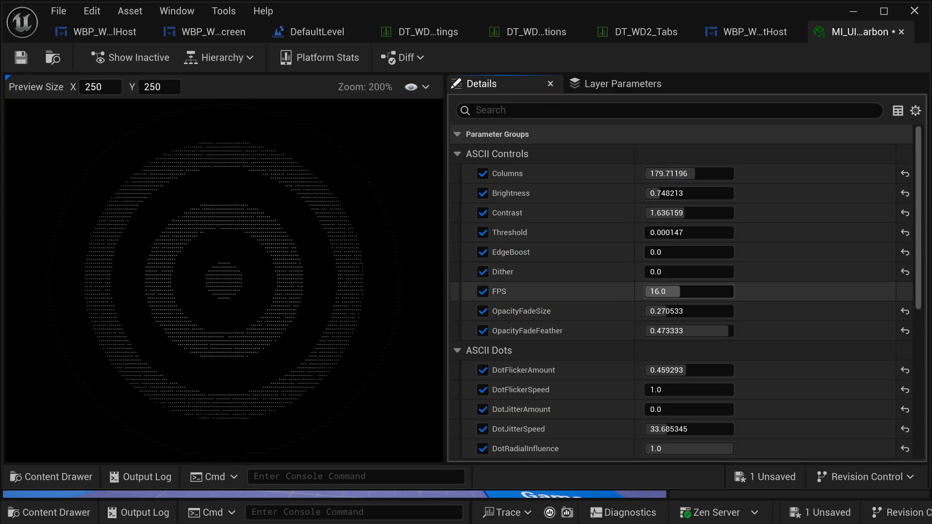
scroll(689, 291, down, 3)
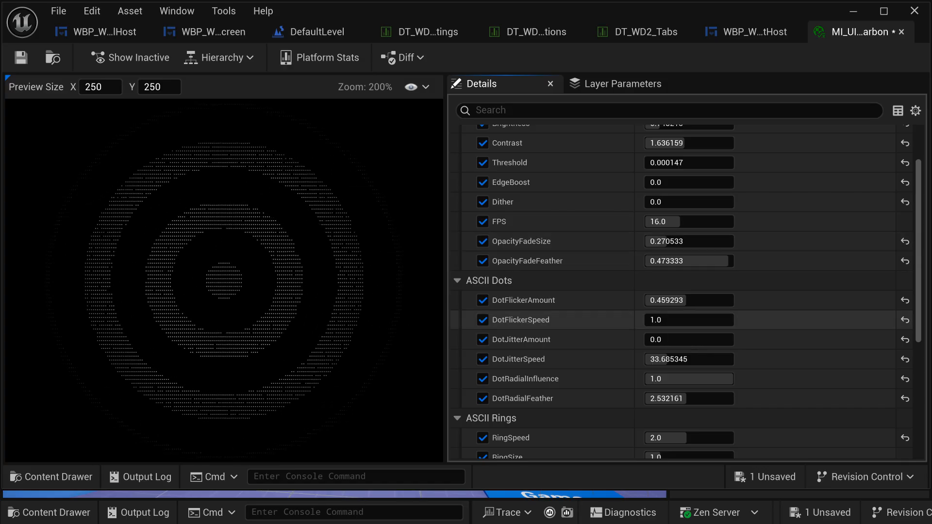
mouse_move(689, 379)
mouse_down()
mouse_move(650, 379)
mouse_move(675, 379)
mouse_up()
drag(670, 339, 679, 339)
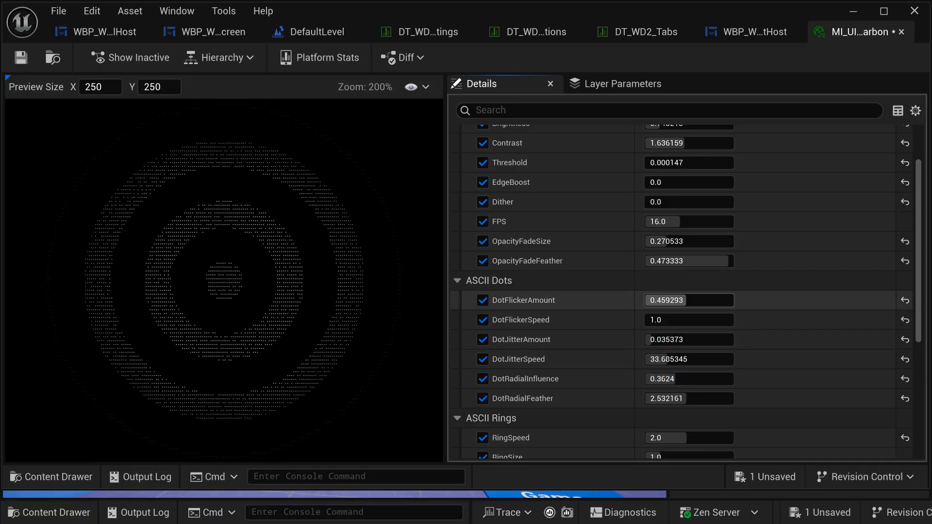
drag(682, 300, 675, 300)
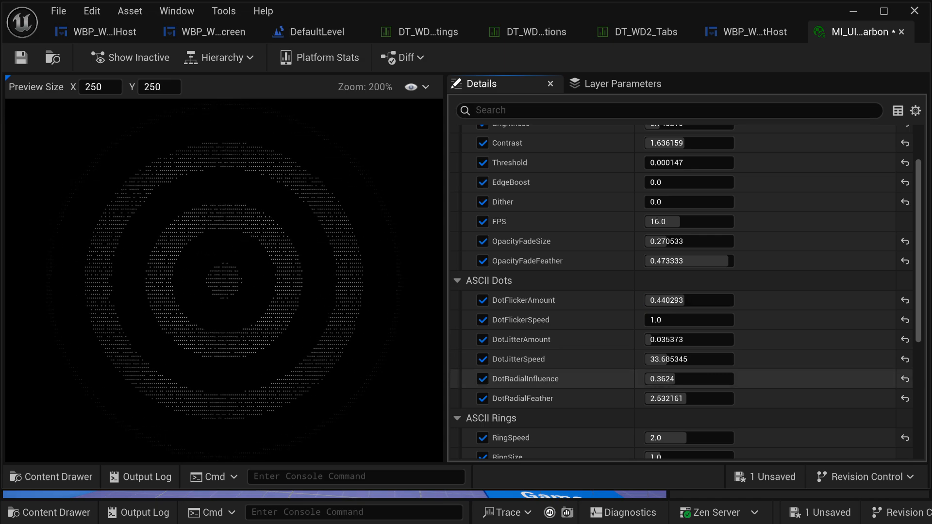
scroll(676, 300, down, 6)
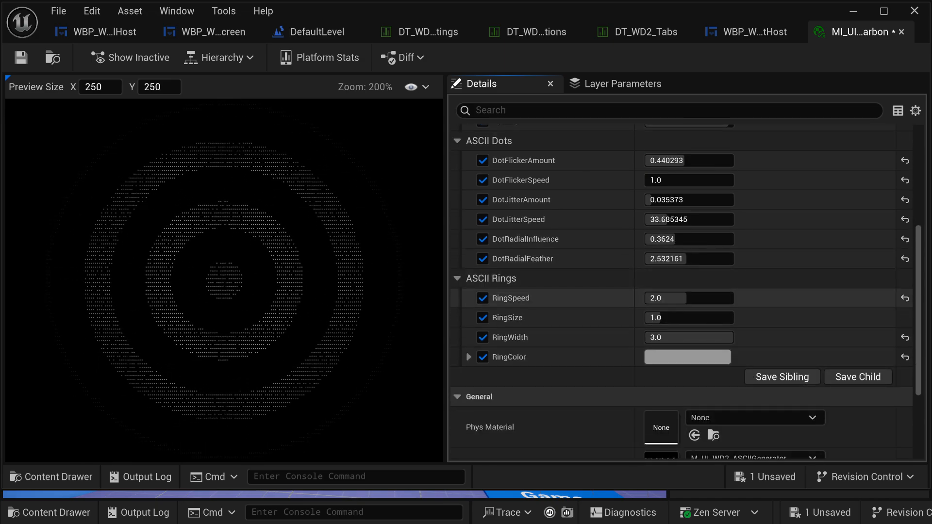
mouse_move(675, 298)
mouse_down()
mouse_move(660, 298)
mouse_move(675, 298)
mouse_up()
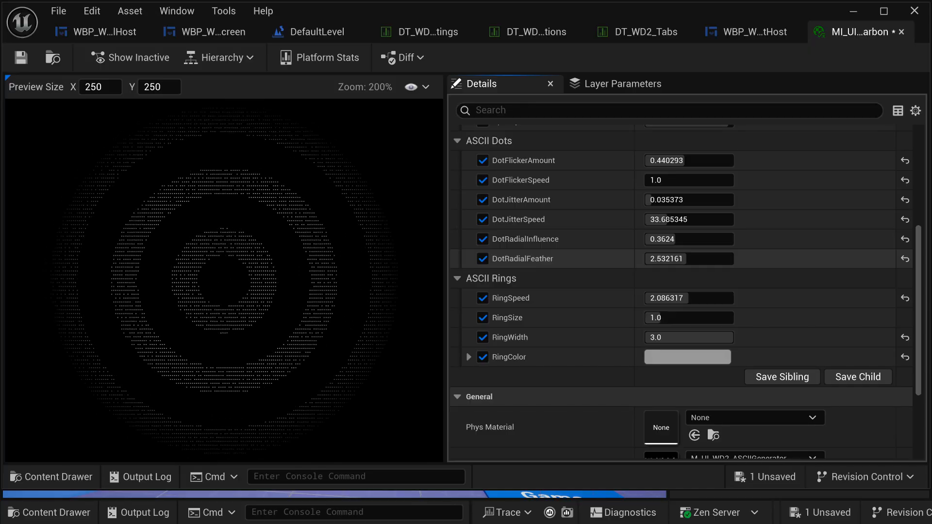
- Switch to the browser to inspect the original Watch Dogs 2 display settings screenshot, then put it away
drag(689, 4, 431, 139)
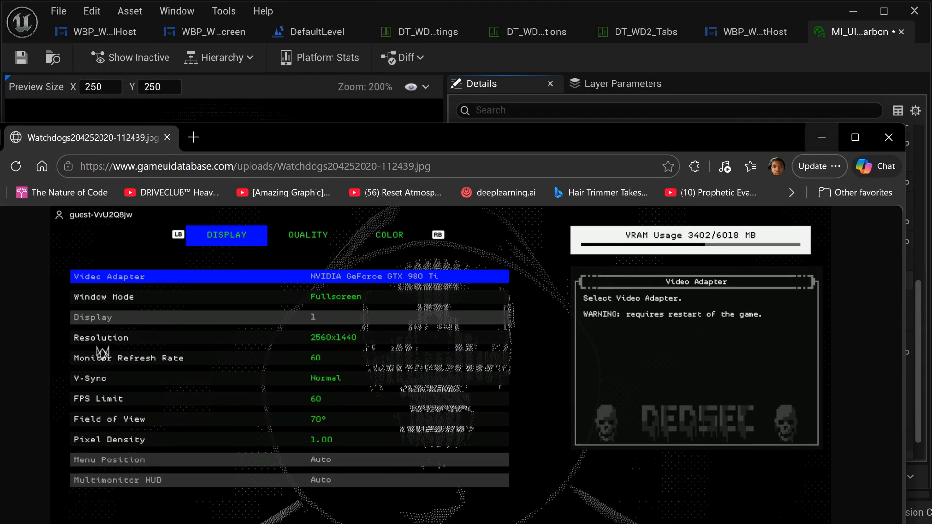
click(822, 137)
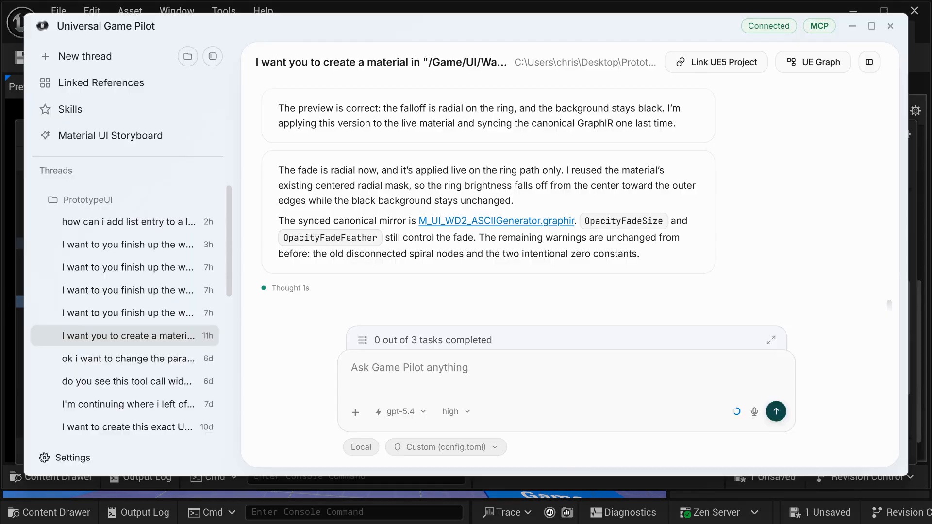
- Collapse the thread list in Universal Game Pilot and review the conversation that created the ASCII generator material
key(ctrl+b)
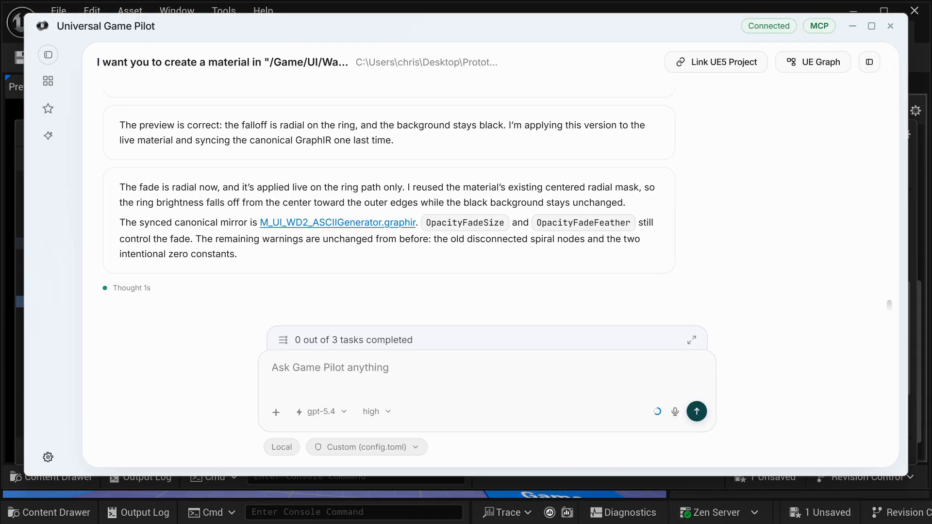
scroll(486, 195, up, 20)
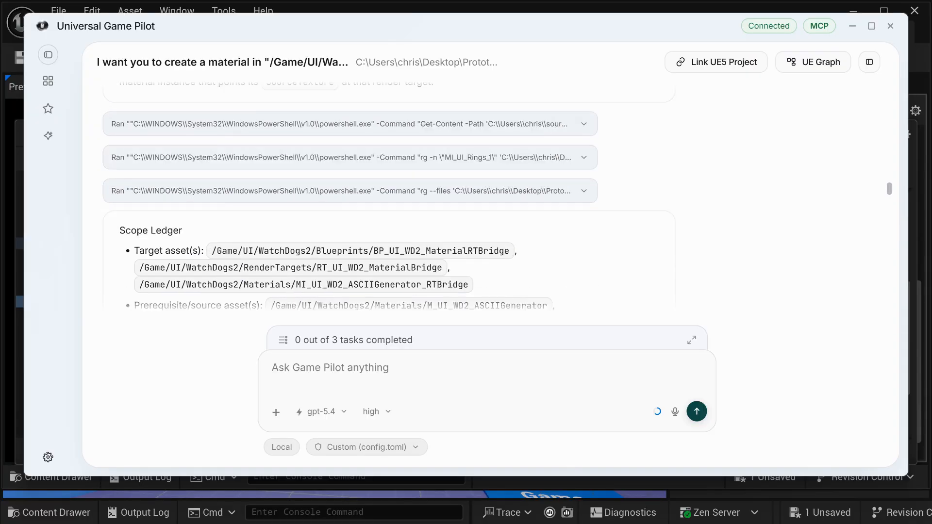
scroll(485, 194, up, 3)
scroll(485, 194, down, 20)
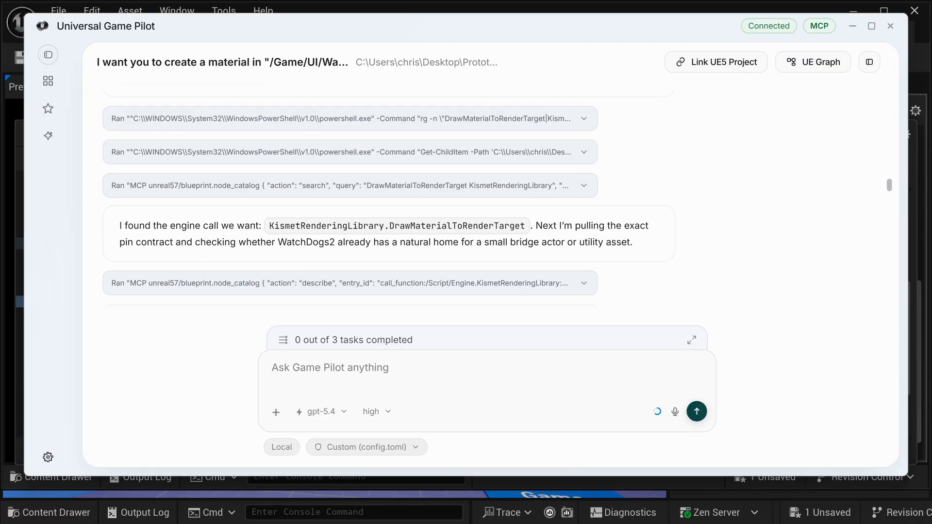
scroll(485, 194, down, 9)
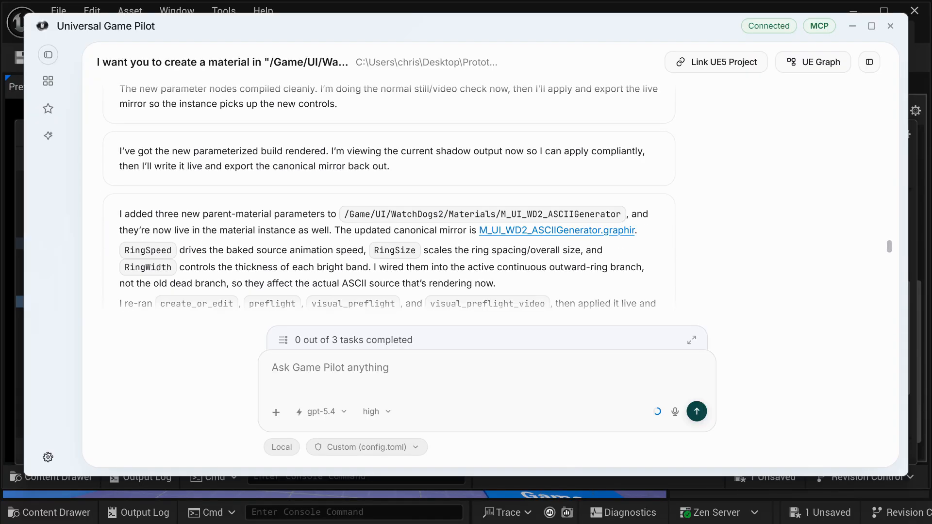
- Examine the earlier chat replies on the ring speed, size and width parameters and the render-target bridge Blueprint
scroll(485, 194, up, 13)
scroll(485, 195, down, 4)
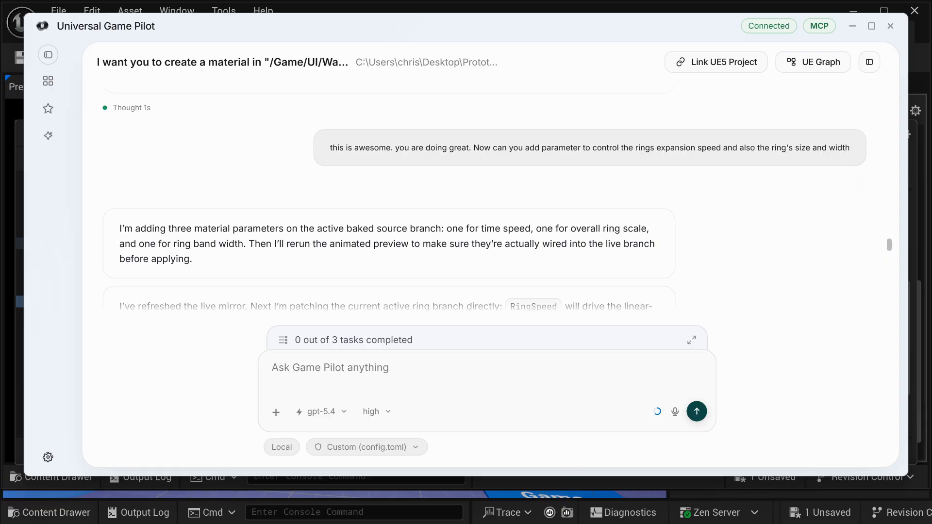
scroll(485, 194, up, 10)
scroll(388, 194, up, 15)
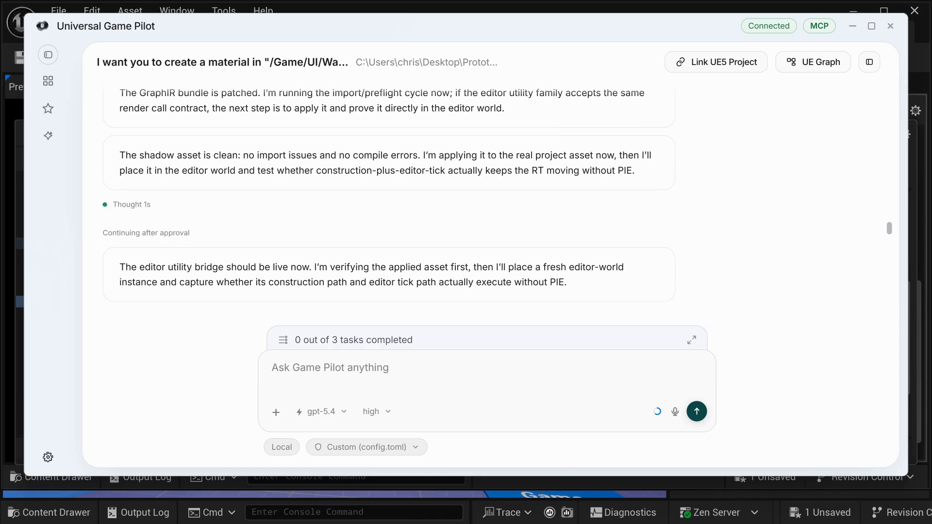
scroll(388, 194, up, 15)
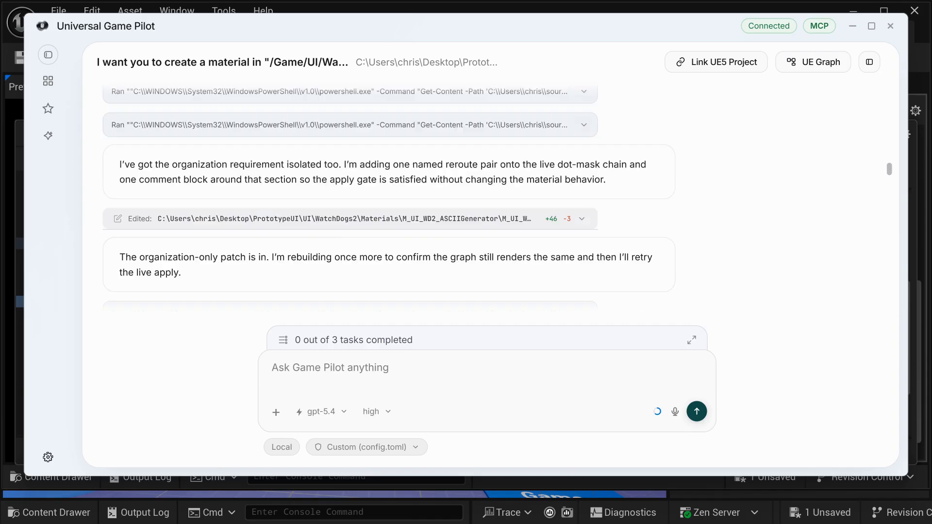
scroll(388, 195, down, 10)
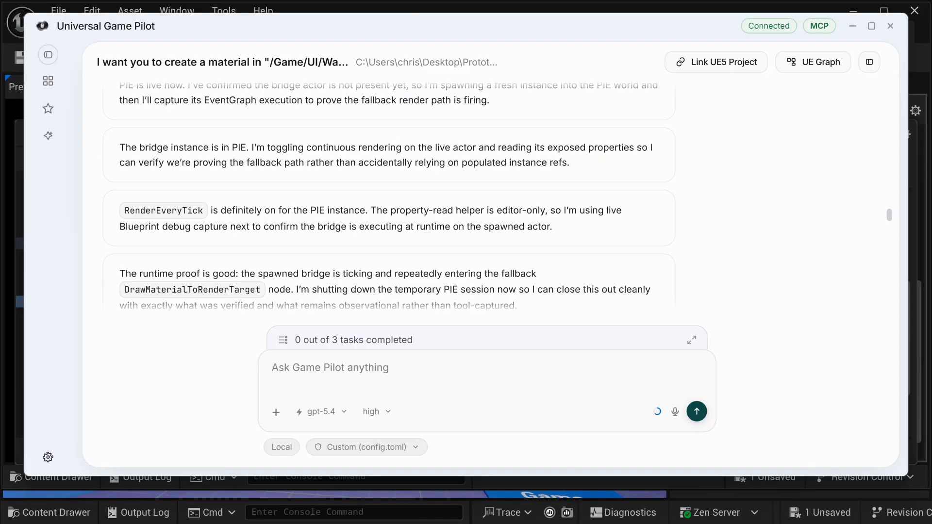
scroll(388, 194, down, 10)
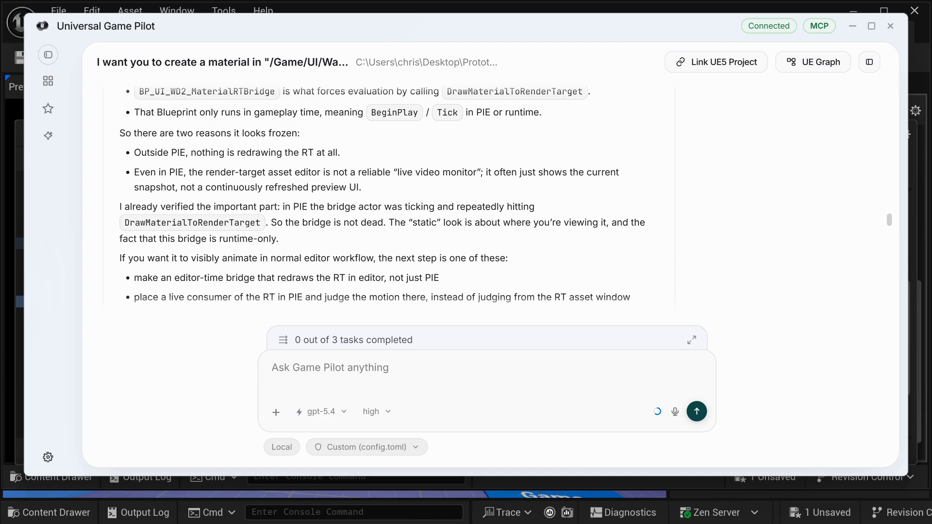
scroll(389, 194, down, 10)
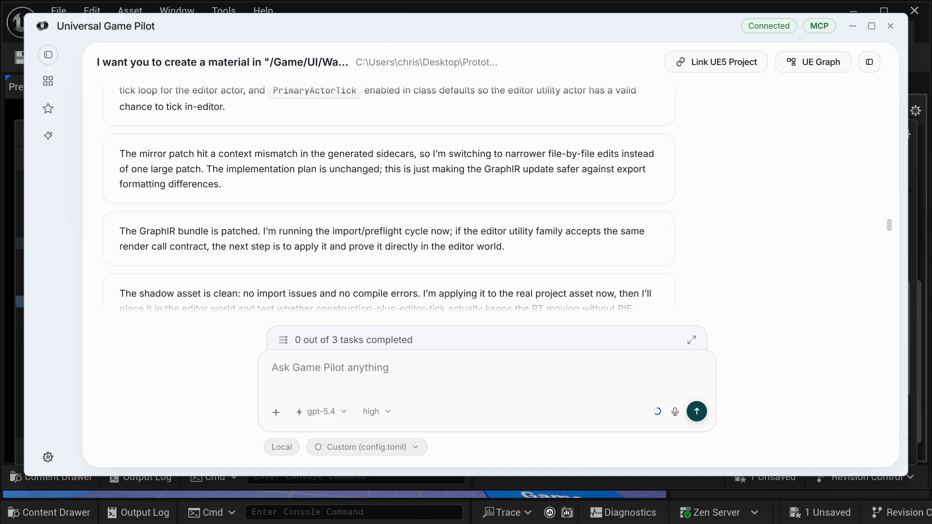
scroll(388, 194, down, 10)
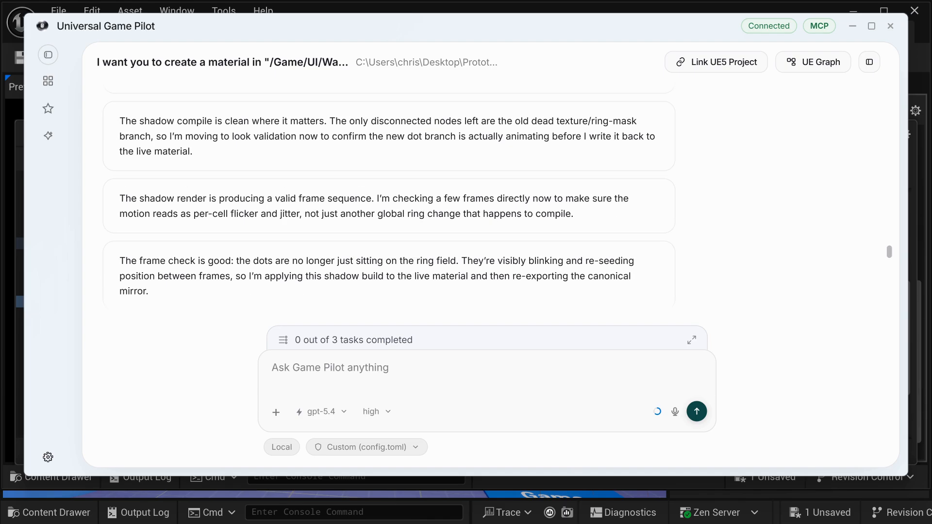
scroll(389, 194, down, 10)
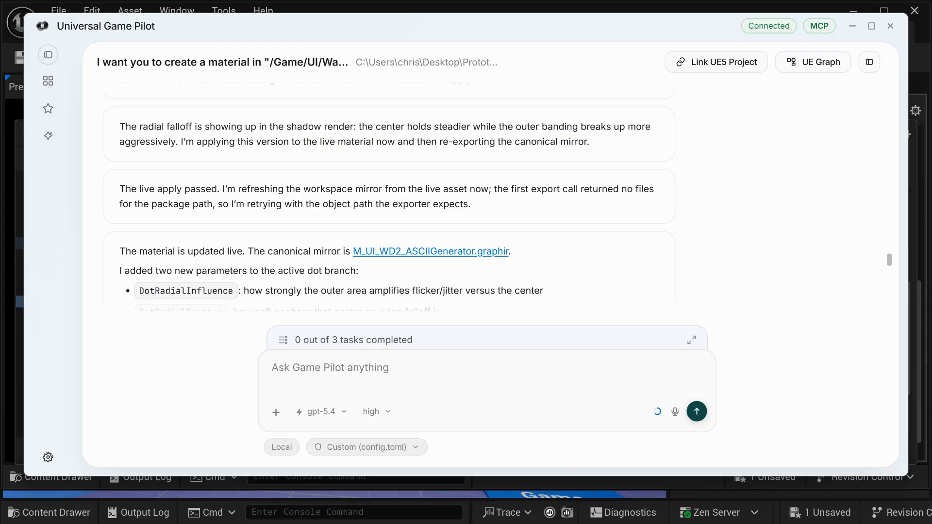
- Review the chat replies on the dot flicker and jitter parameters and the spiral mask changes
scroll(388, 194, up, 10)
scroll(388, 194, up, 5)
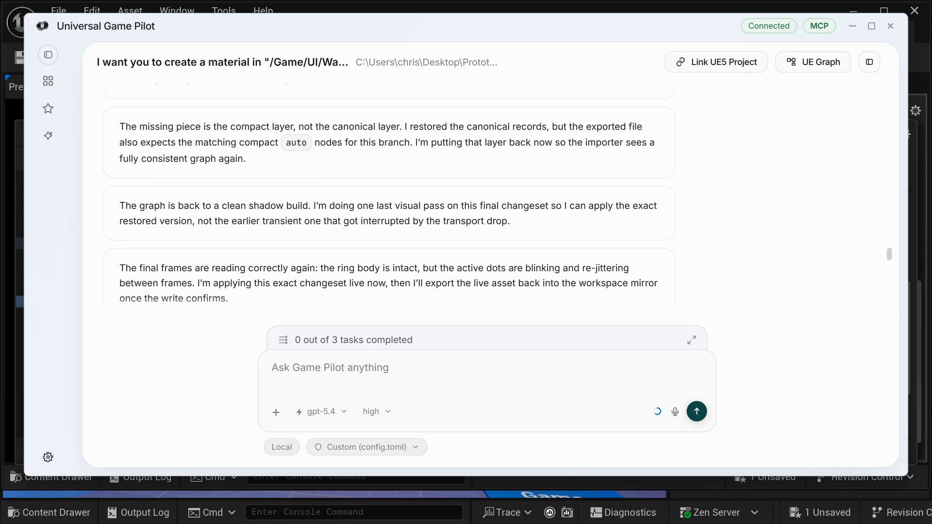
scroll(388, 194, down, 5)
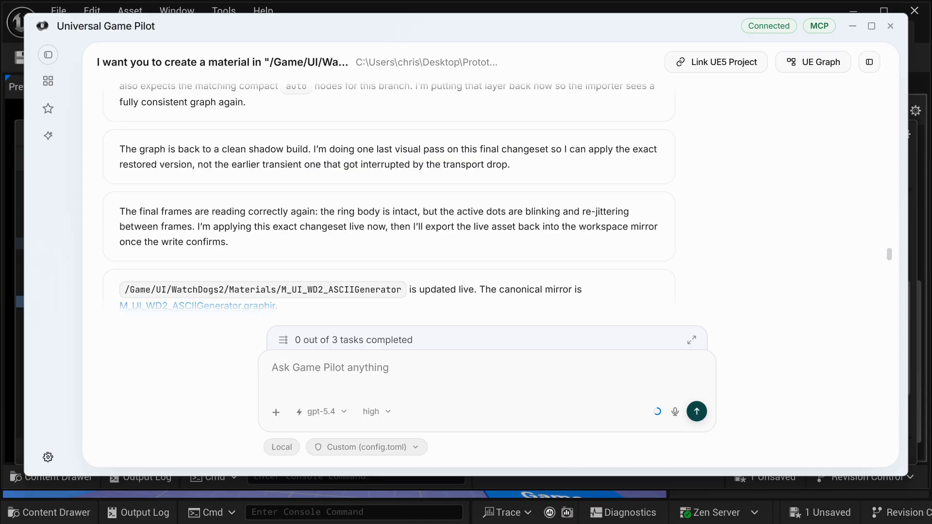
scroll(389, 194, up, 3)
scroll(388, 194, down, 8)
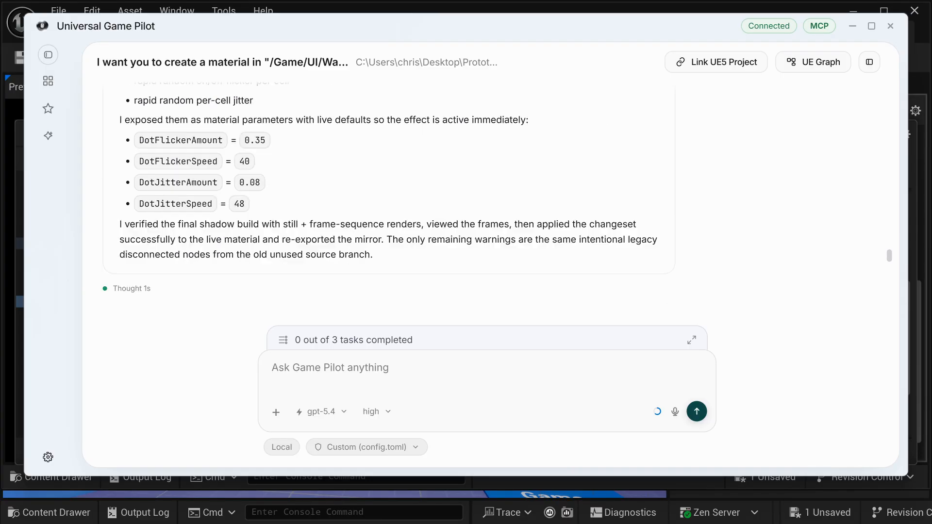
scroll(388, 194, down, 15)
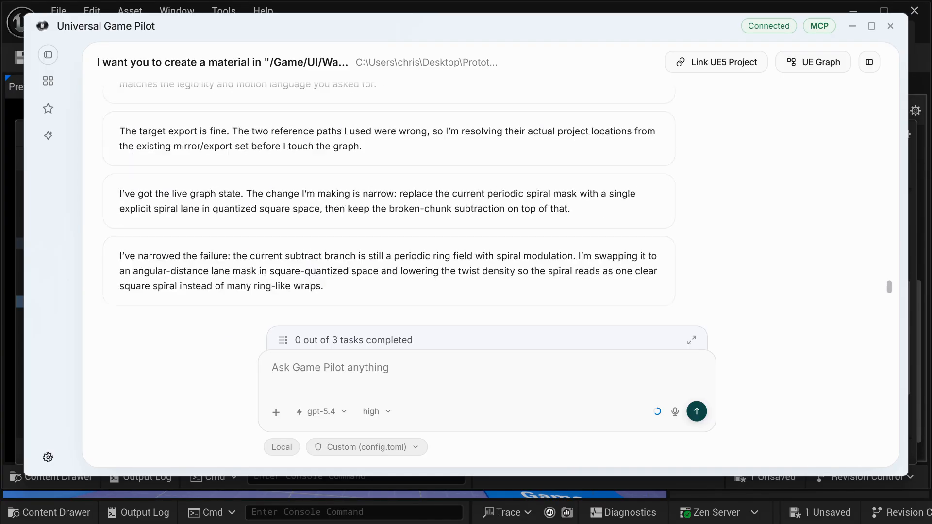
- Review the replies on the ring's radial opacity fade, then return to the early part of the conversation
scroll(388, 194, down, 10)
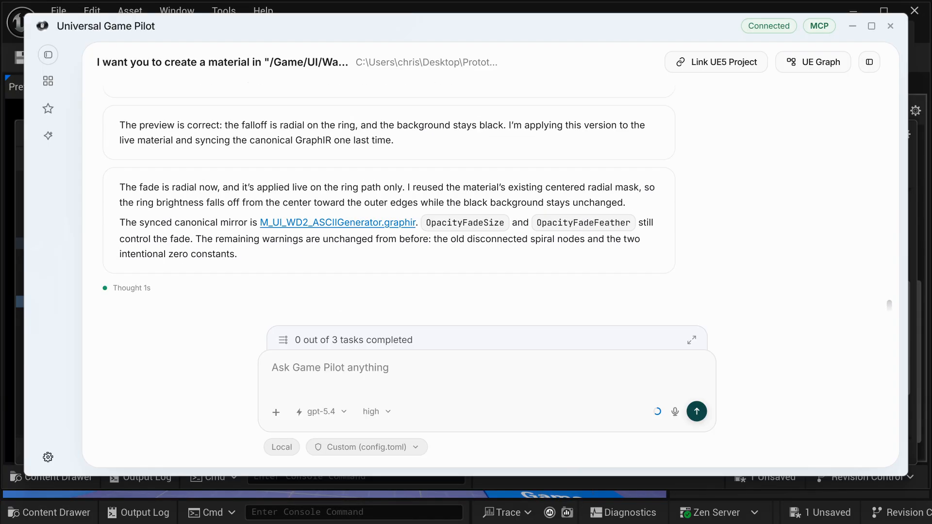
scroll(379, 194, up, 5)
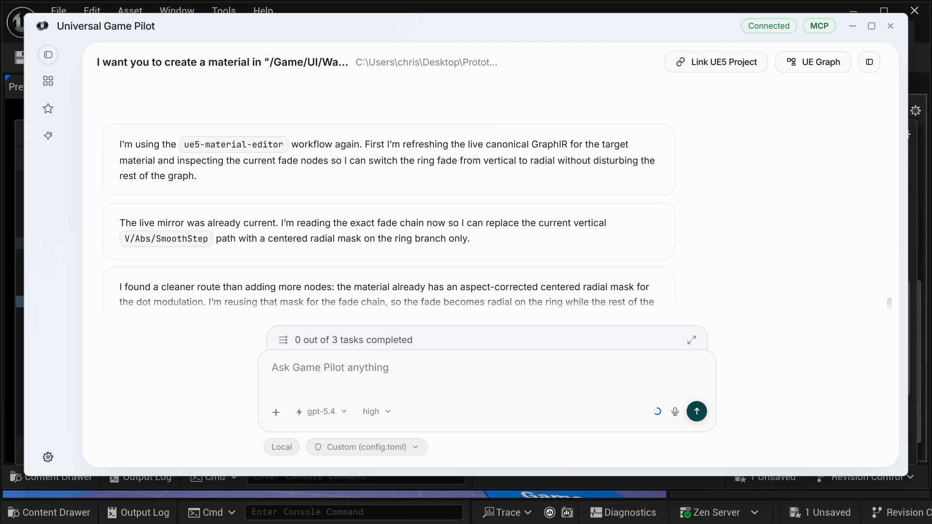
scroll(389, 194, up, 8)
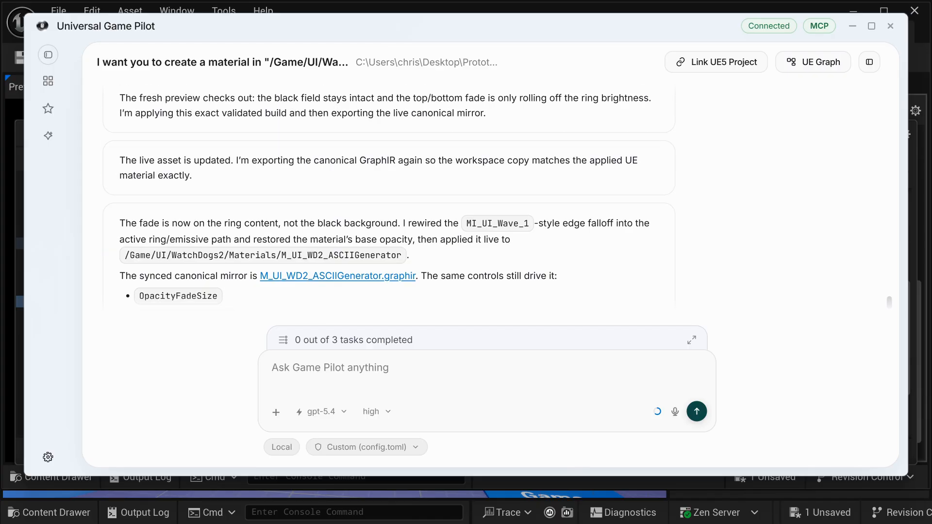
scroll(388, 194, down, 3)
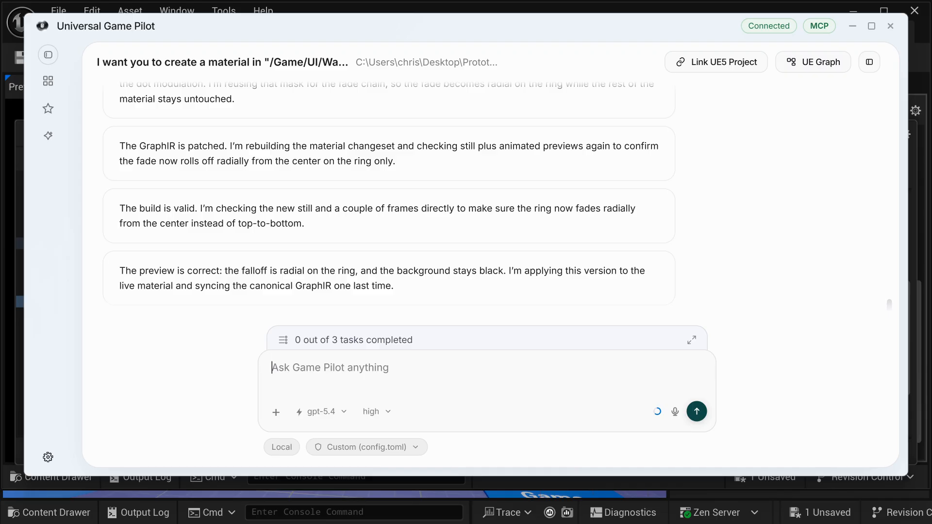
drag(889, 305, 889, 174)
scroll(490, 194, down, 1)
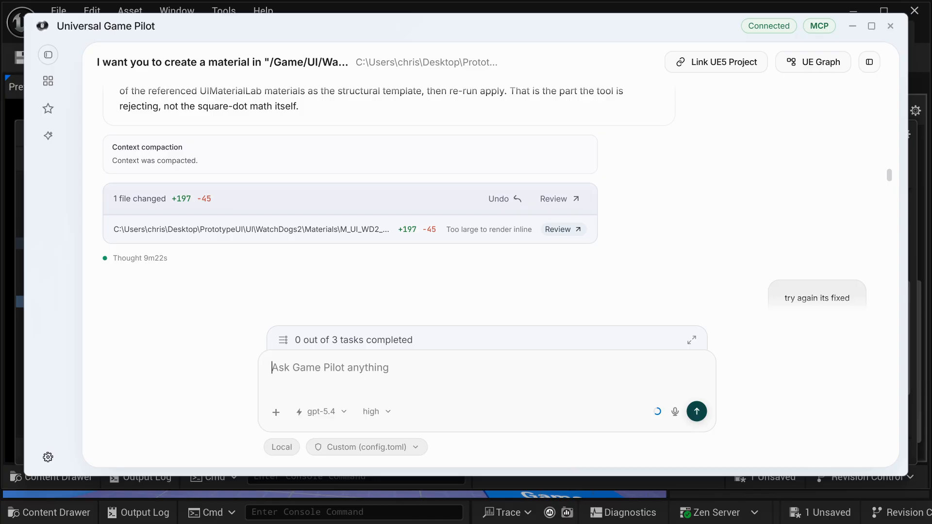
- Draft the prompt text "This @" for Game Pilot and collapse the expanded task list
text(TH IS)
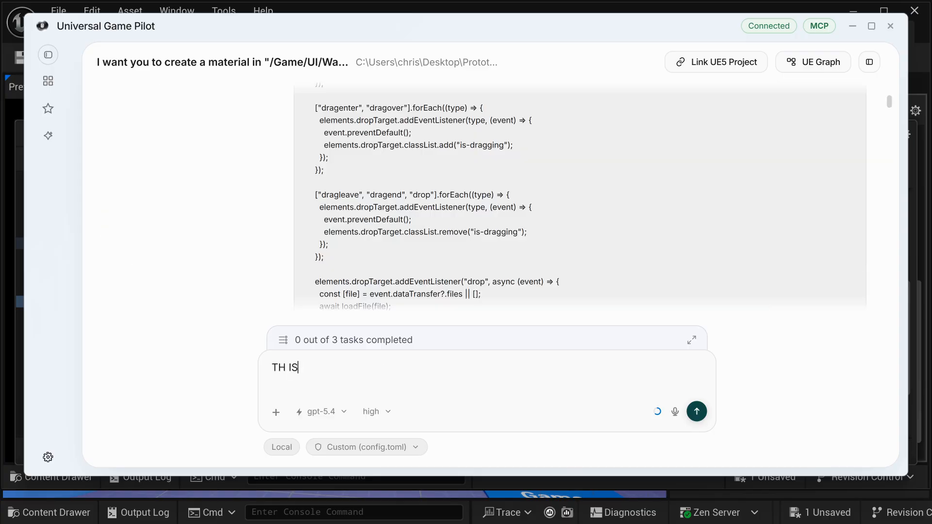
key(BackSpace)
key(BackSpace)
key(BackSpace)
key(BackSpace)
text(his @)
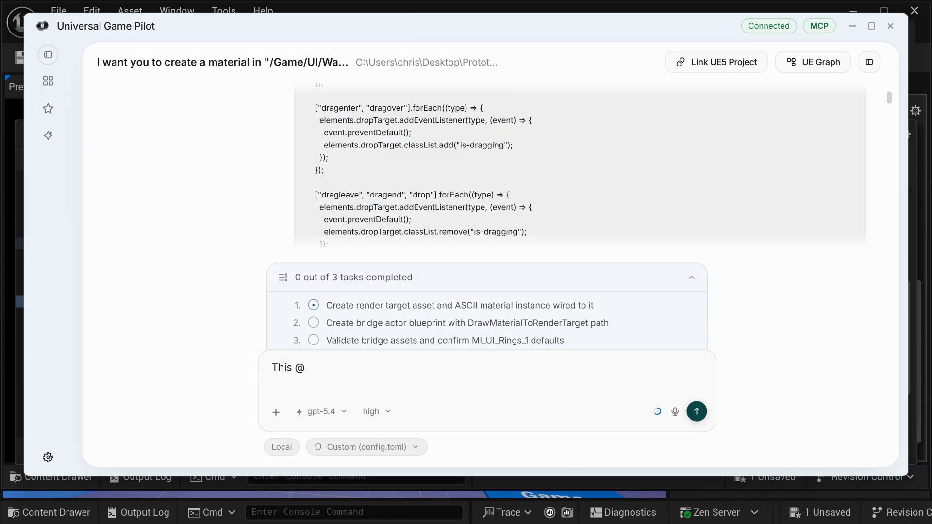
click(692, 277)
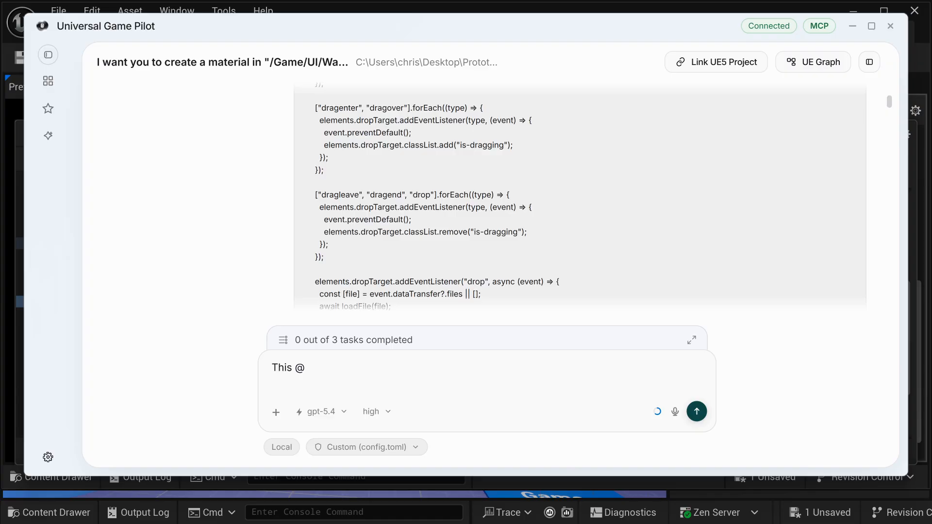
- Show the project context, look through the linked UE project's content folders and hide the context again
click(870, 62)
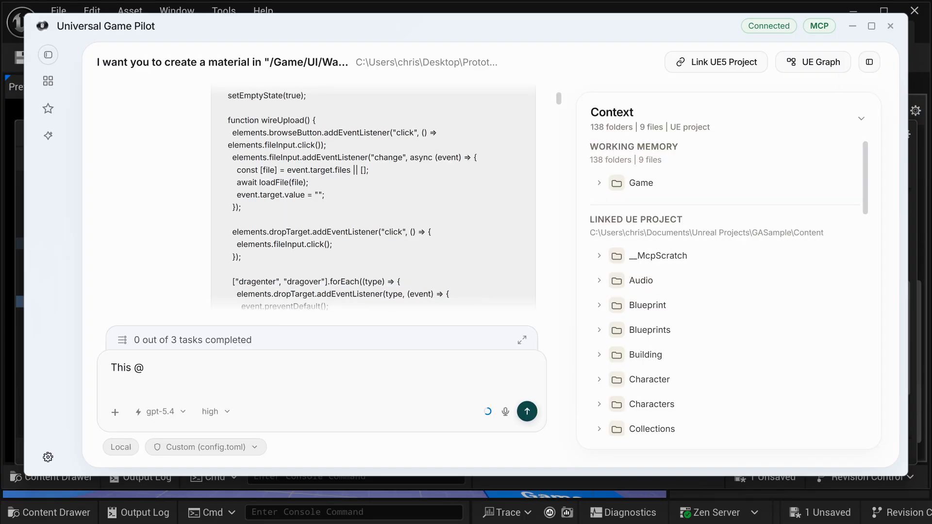
scroll(718, 286, down, 15)
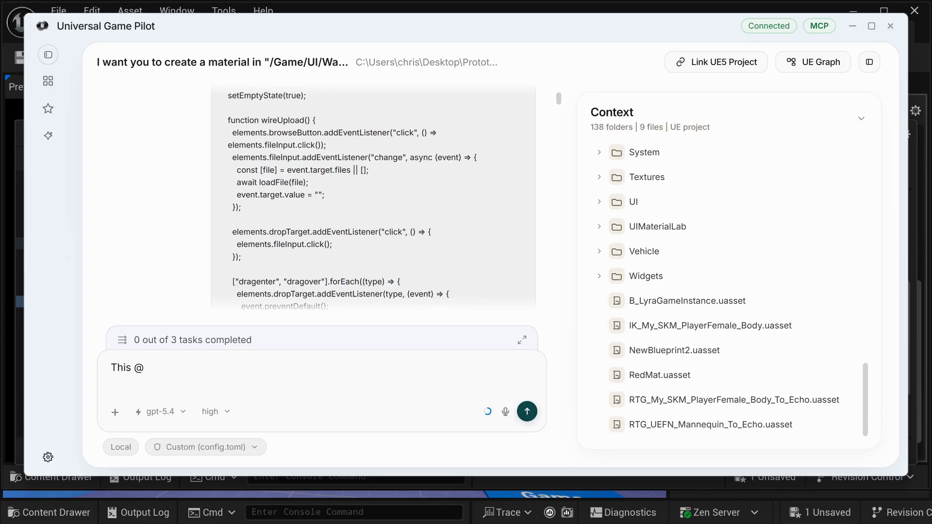
scroll(724, 288, up, 15)
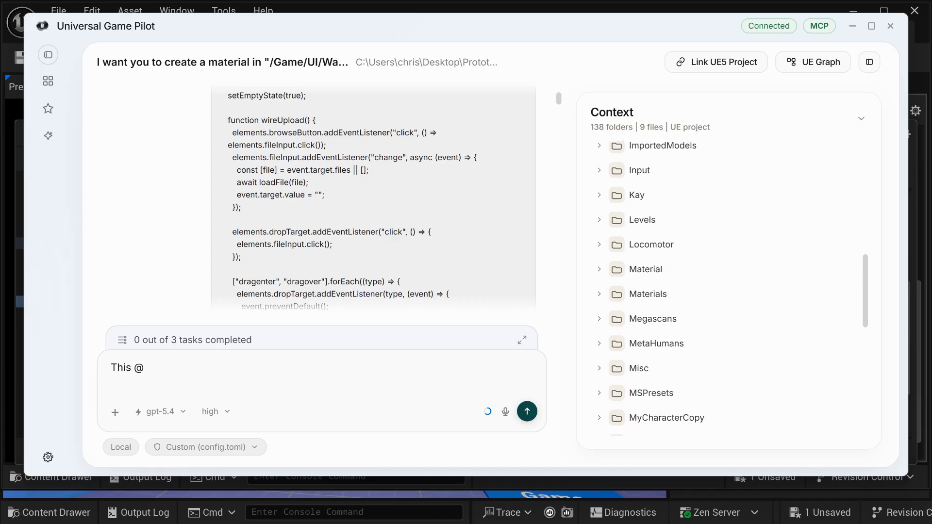
scroll(724, 287, up, 3)
scroll(723, 286, down, 10)
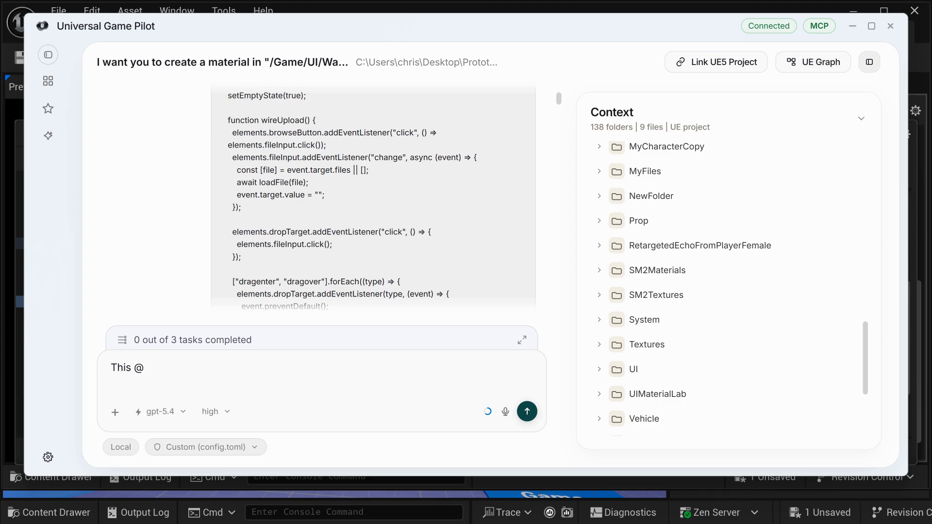
click(868, 62)
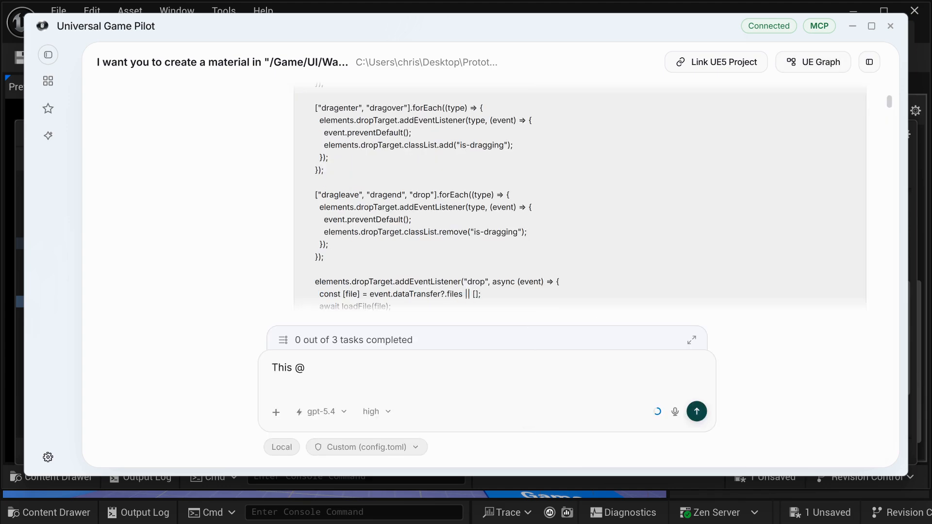